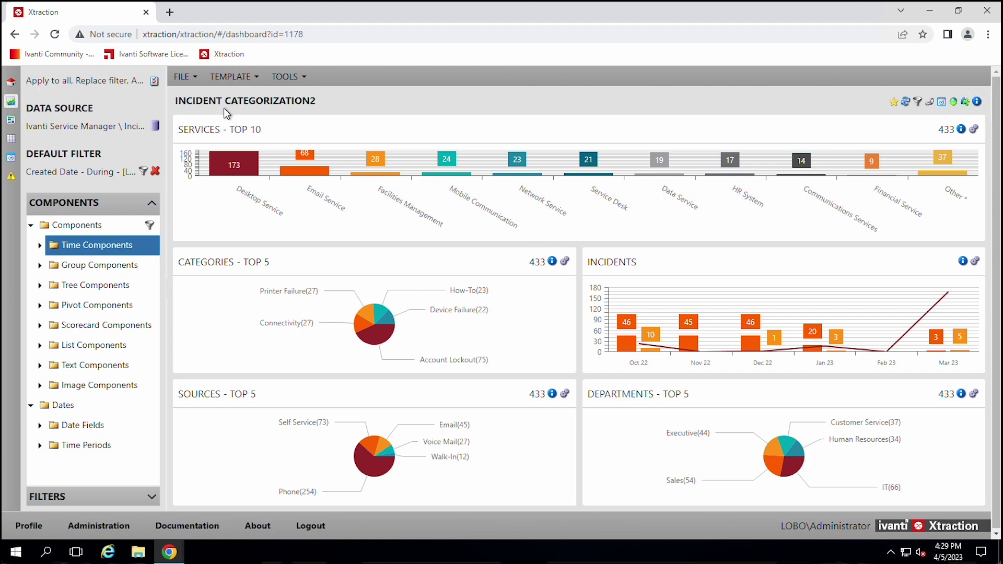
Step: Turn the Services panel into an area chart of incidents over the last 6 months
left_click(40, 246)
left_click_drag(79, 265, 452, 197)
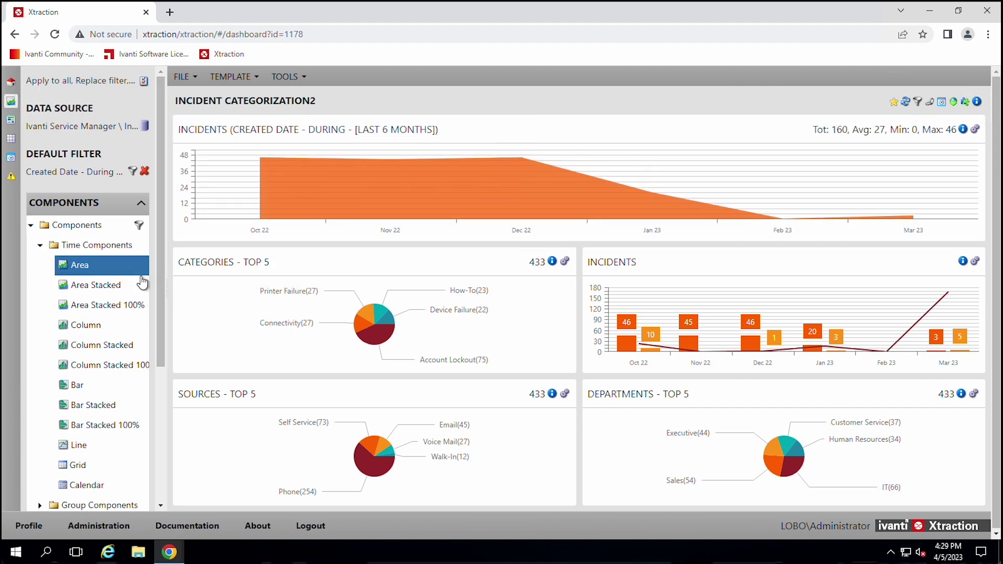
left_click(41, 245)
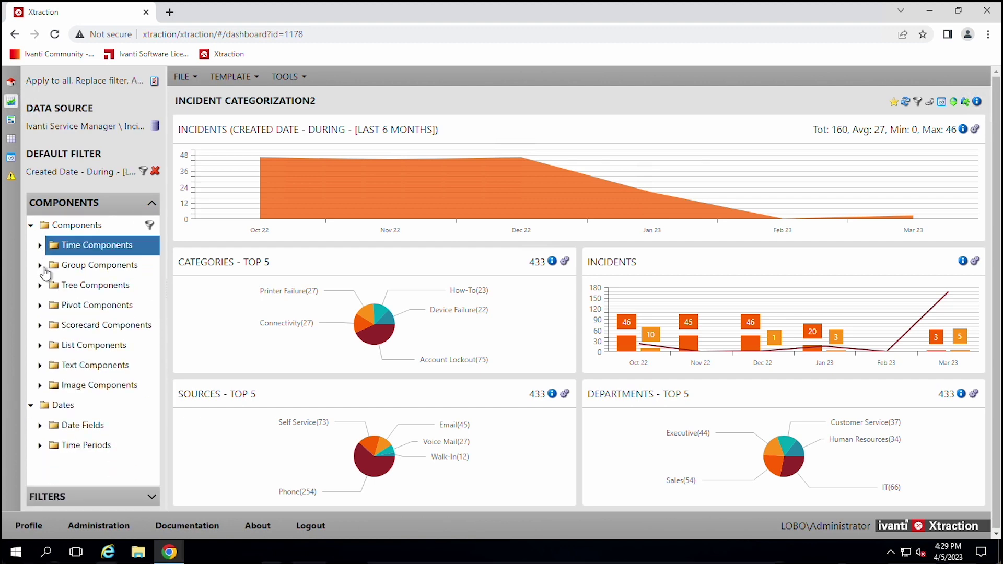
Step: Make the Categories panel an Incidents pie by Impact (Medium 82, Low 51, High 16)
left_click(46, 273)
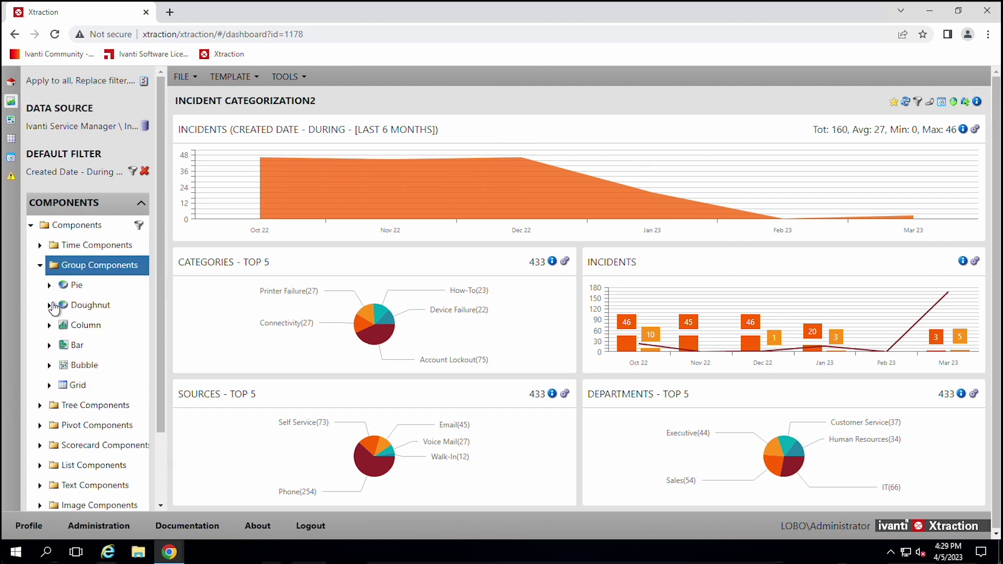
left_click(51, 288)
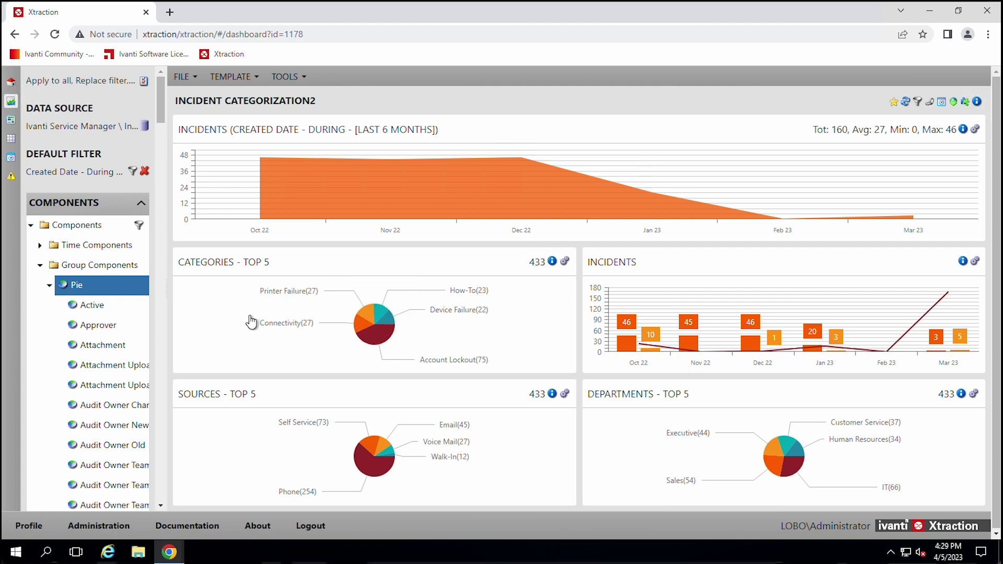
left_click_drag(91, 307, 302, 324)
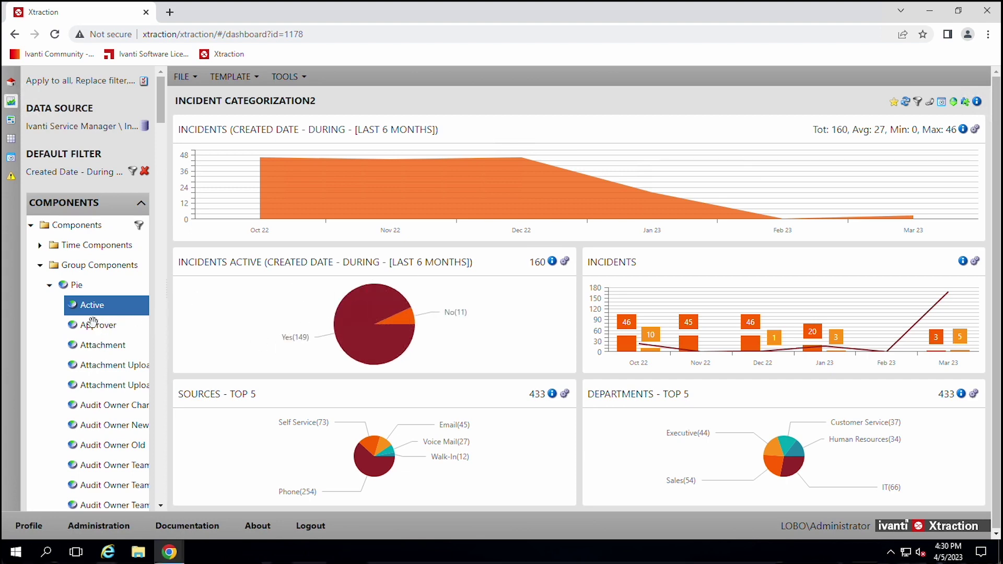
scroll(93, 355, "down", 3)
scroll(93, 357, "down", 10)
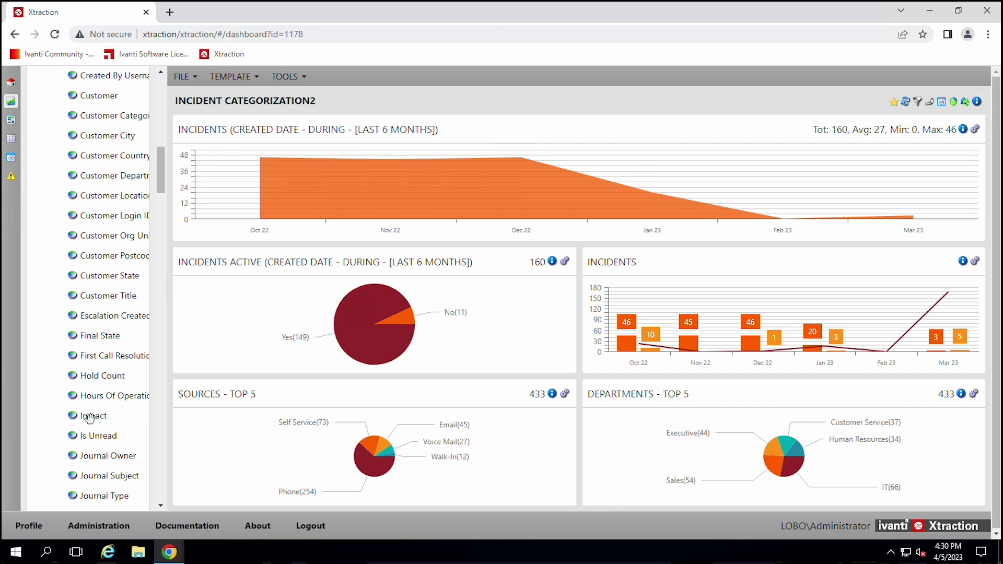
left_click_drag(94, 414, 287, 327)
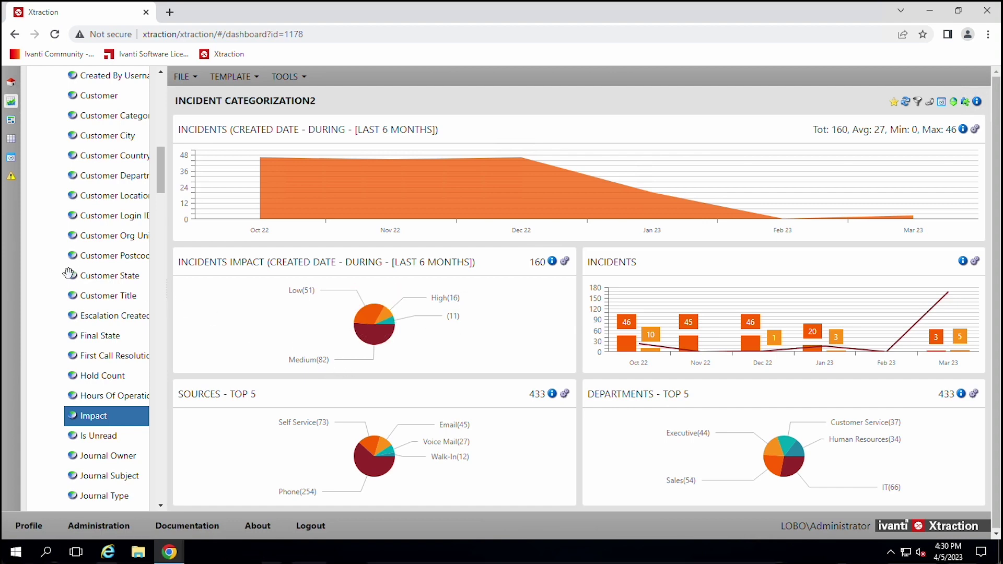
scroll(80, 287, "up", 15)
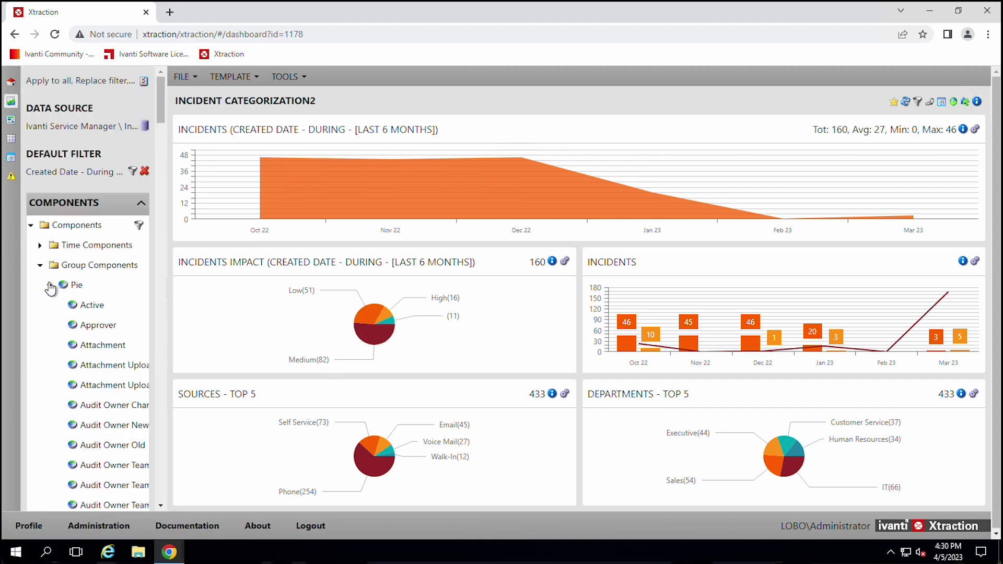
left_click(51, 287)
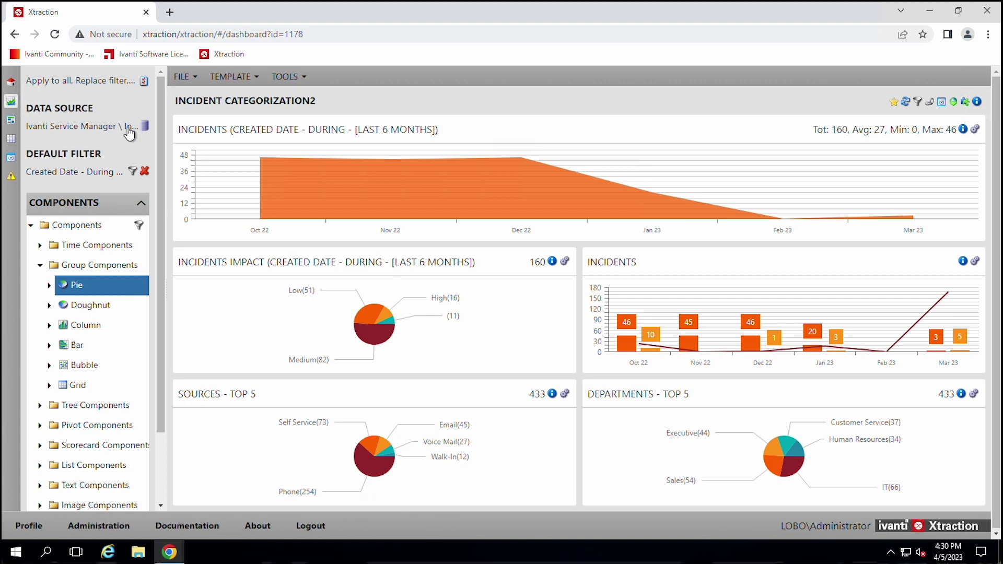
left_click(185, 78)
left_click(201, 118)
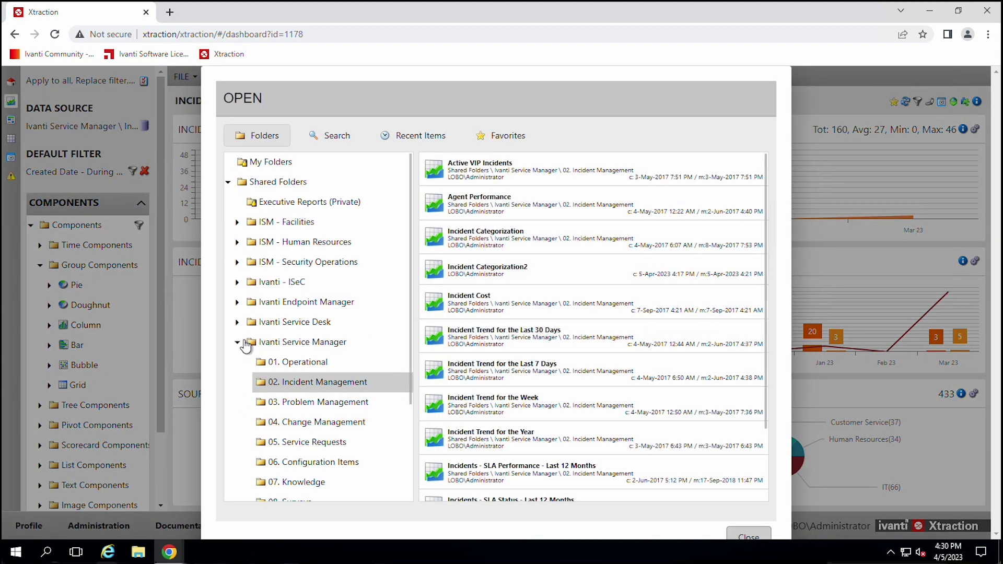
scroll(253, 337, "down", 4)
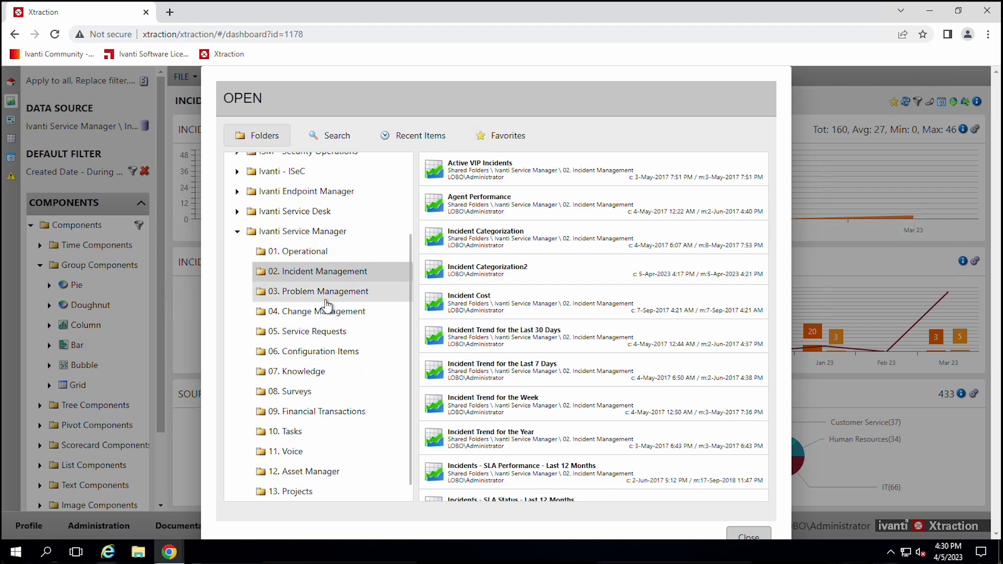
scroll(331, 408, "down", 1)
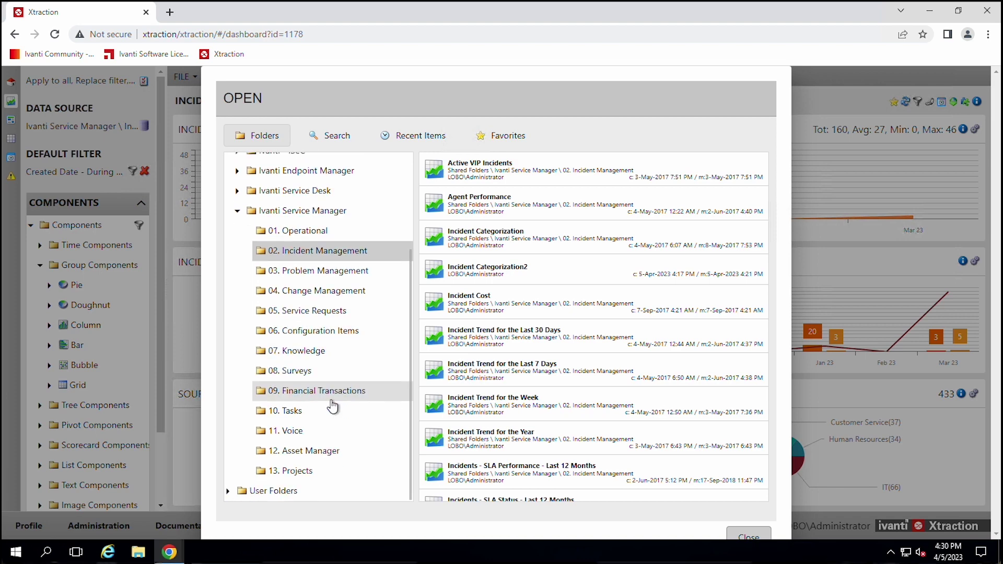
scroll(331, 407, "up", 1)
left_click(312, 360)
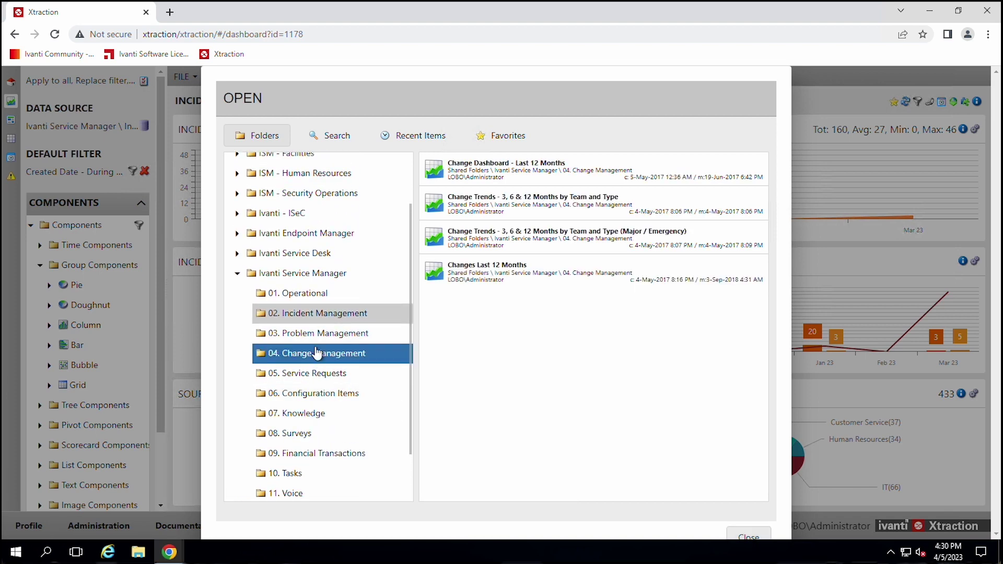
left_click(297, 377)
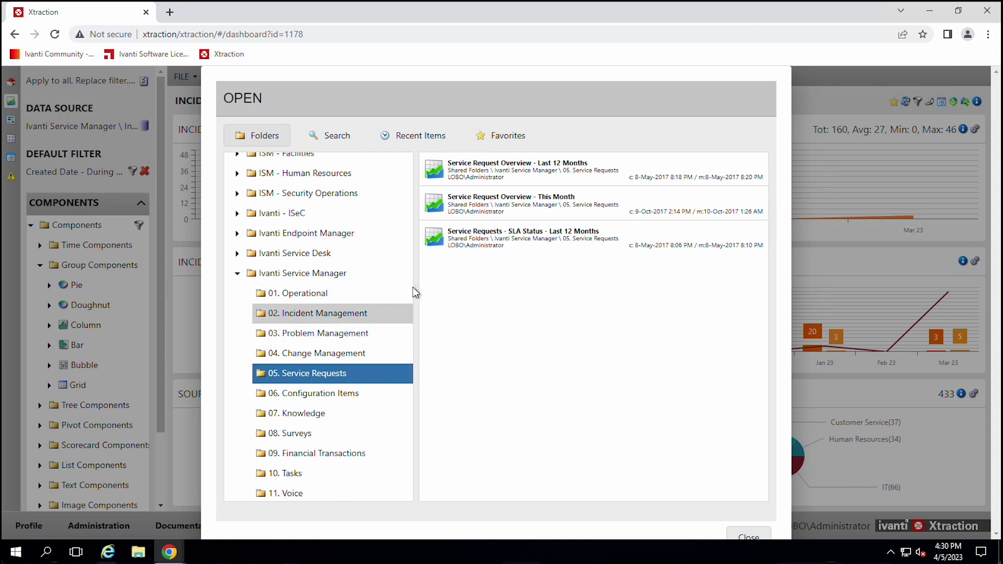
left_click(303, 434)
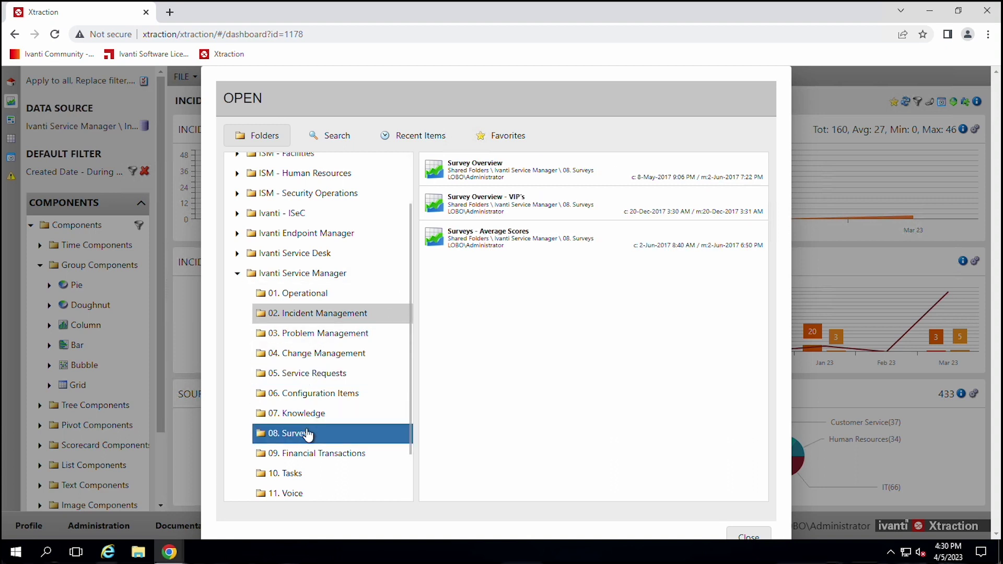
scroll(277, 336, "up", 2)
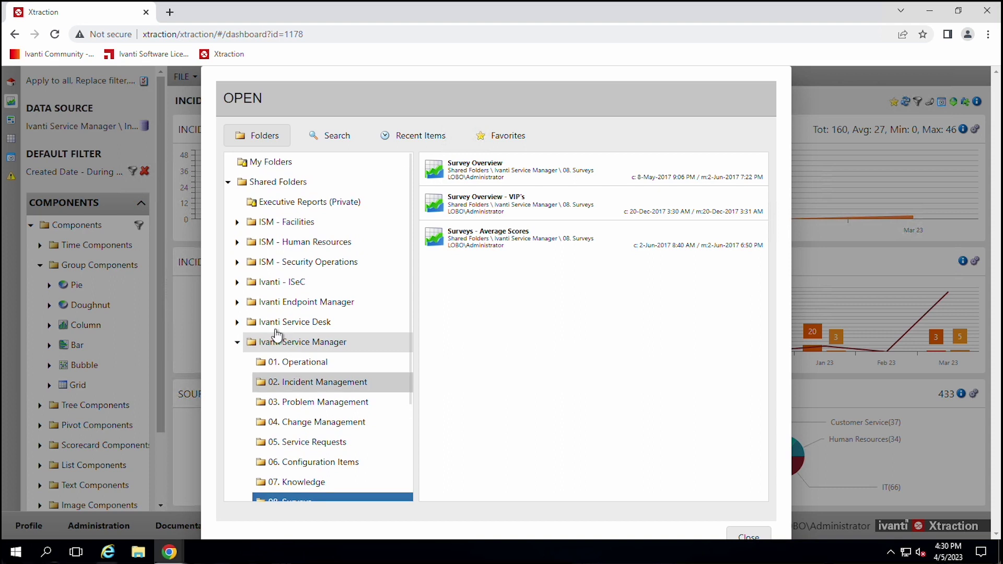
left_click(238, 344)
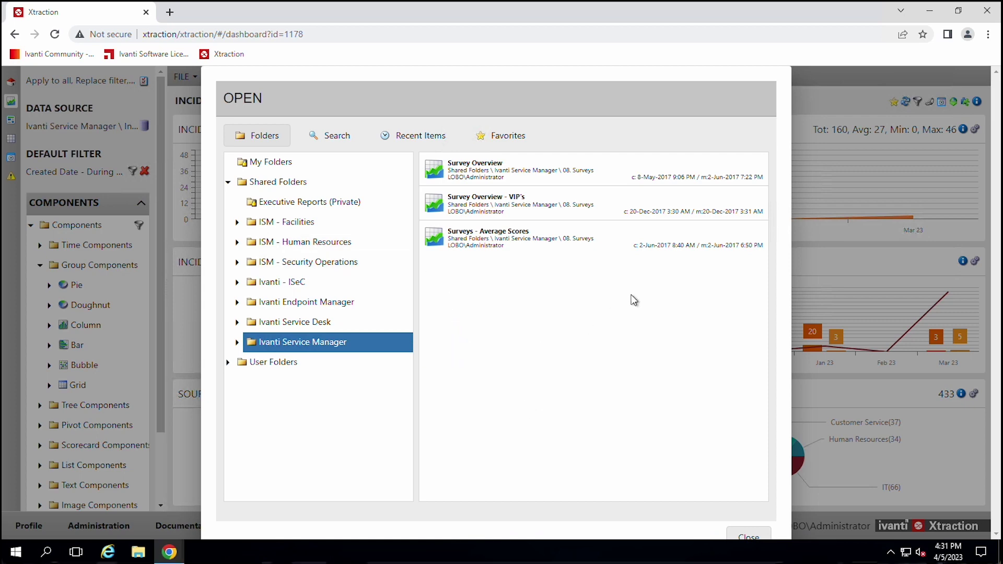
left_click(749, 536)
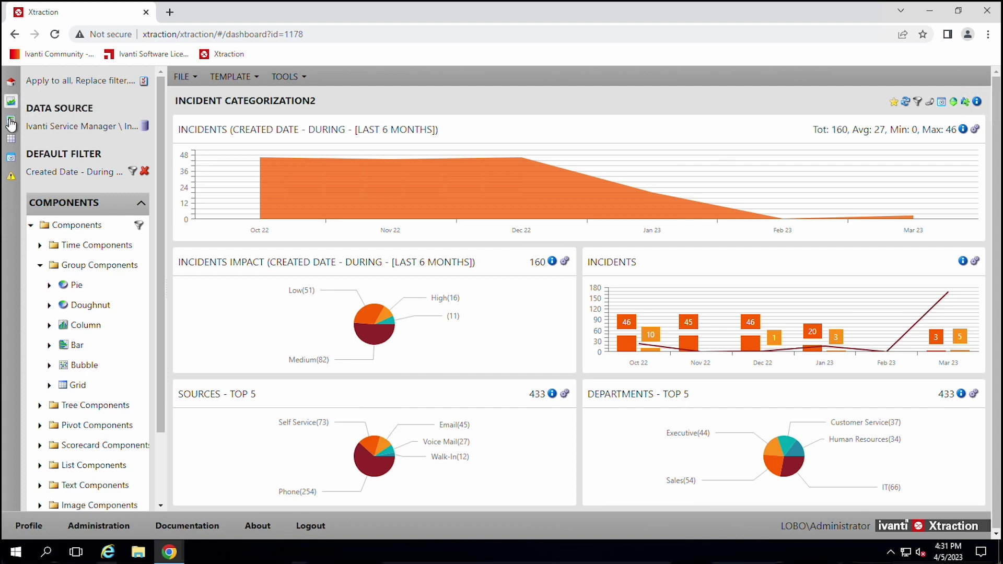
left_click(11, 123)
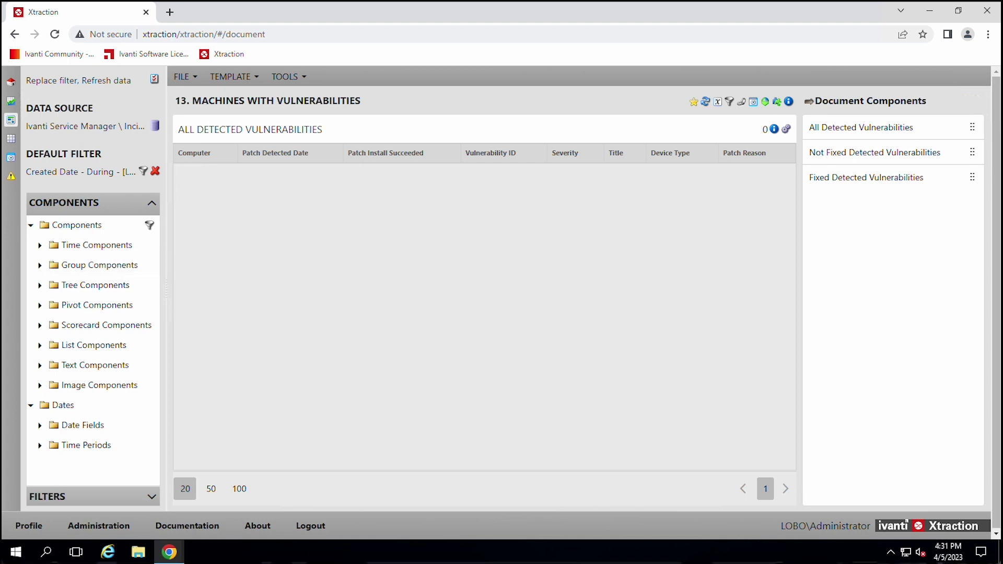
left_click(13, 104)
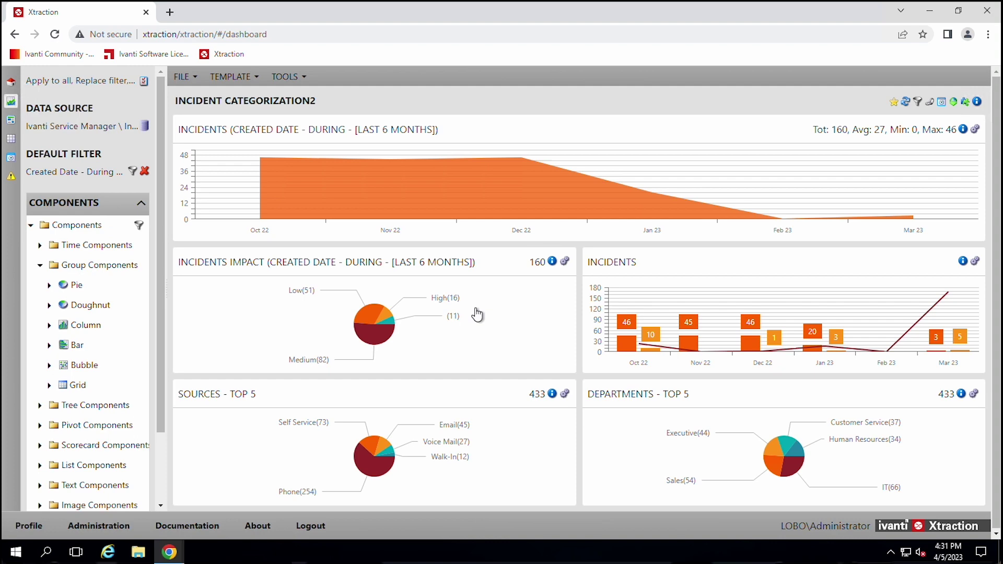
left_click(11, 119)
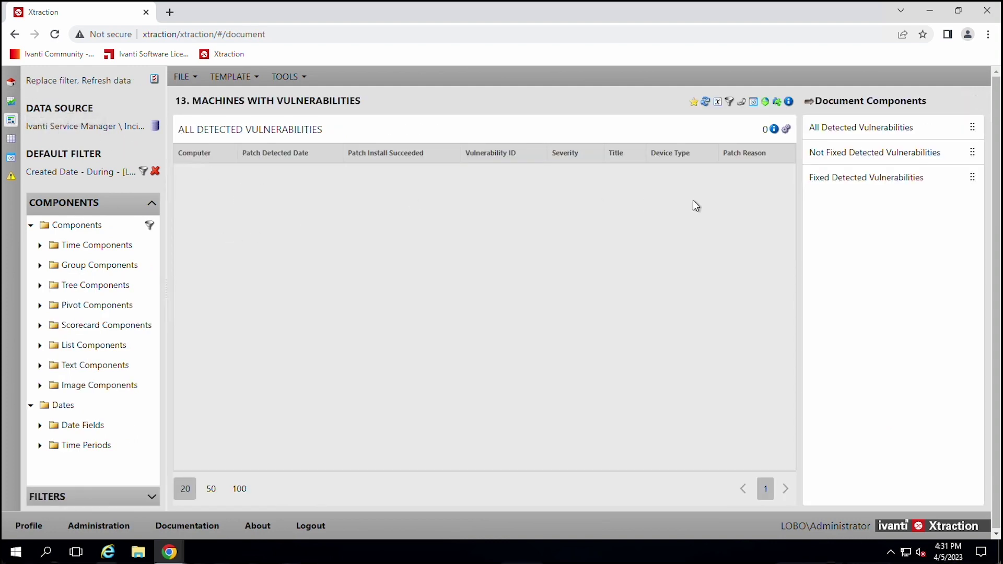
left_click(833, 135)
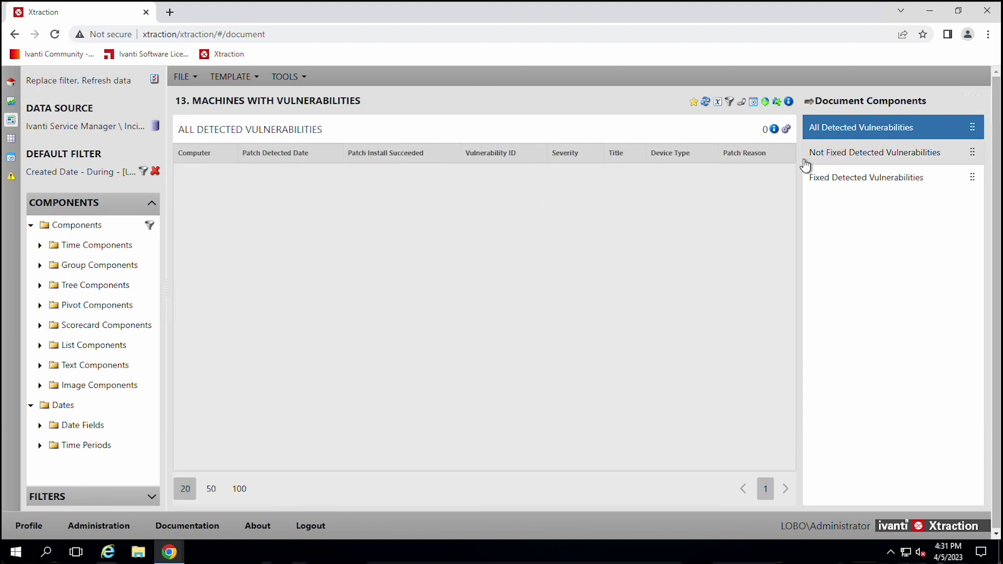
left_click(851, 160)
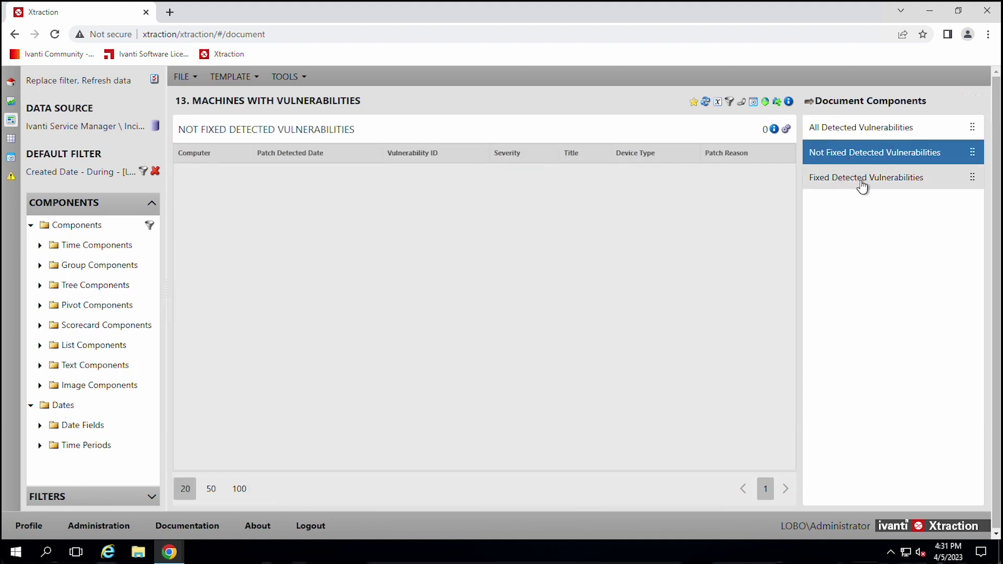
left_click(831, 179)
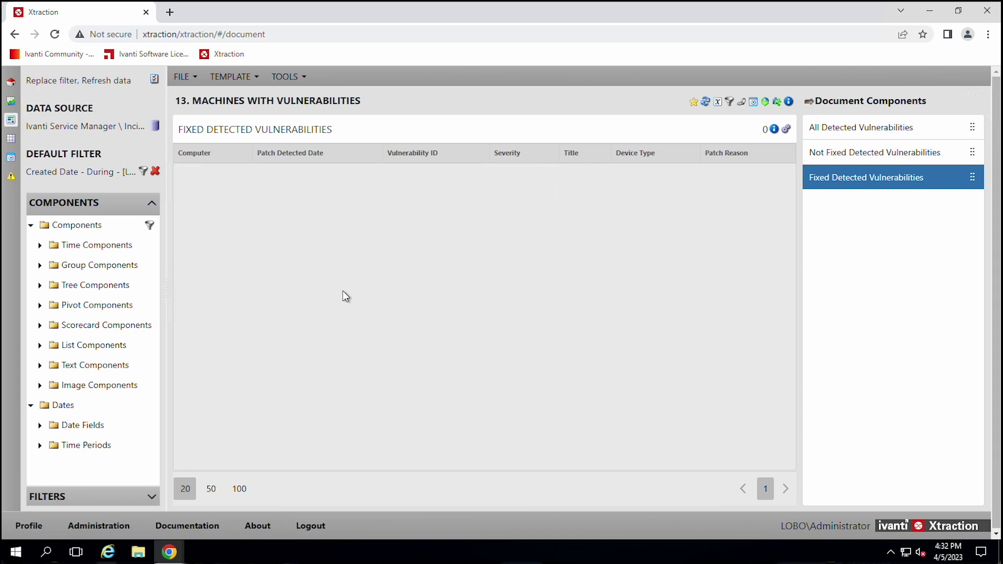
left_click(11, 101)
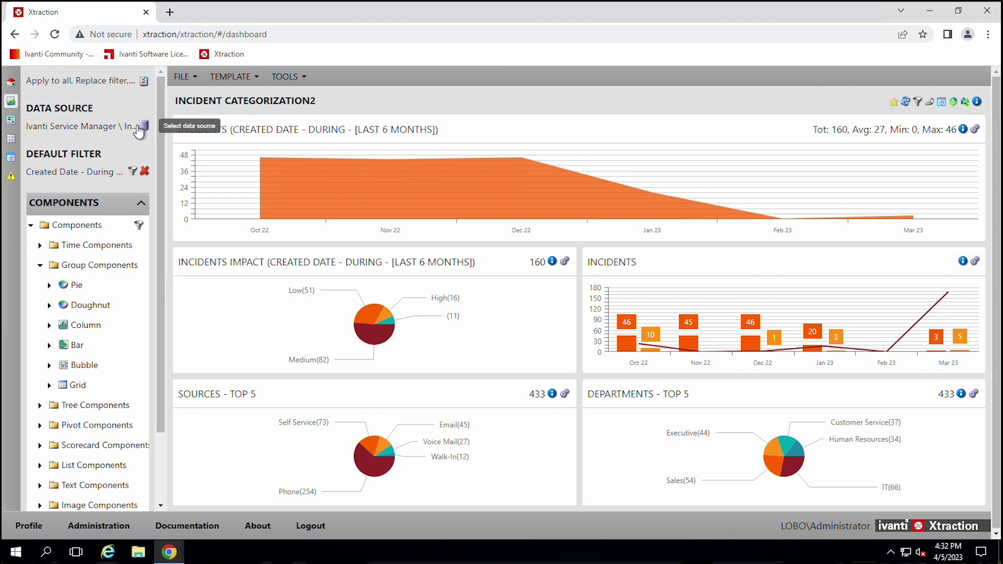
Step: Switch the data source to Service Requests and replace the Impact pie with an area chart (Tot 46, Max 16)
left_click(144, 127)
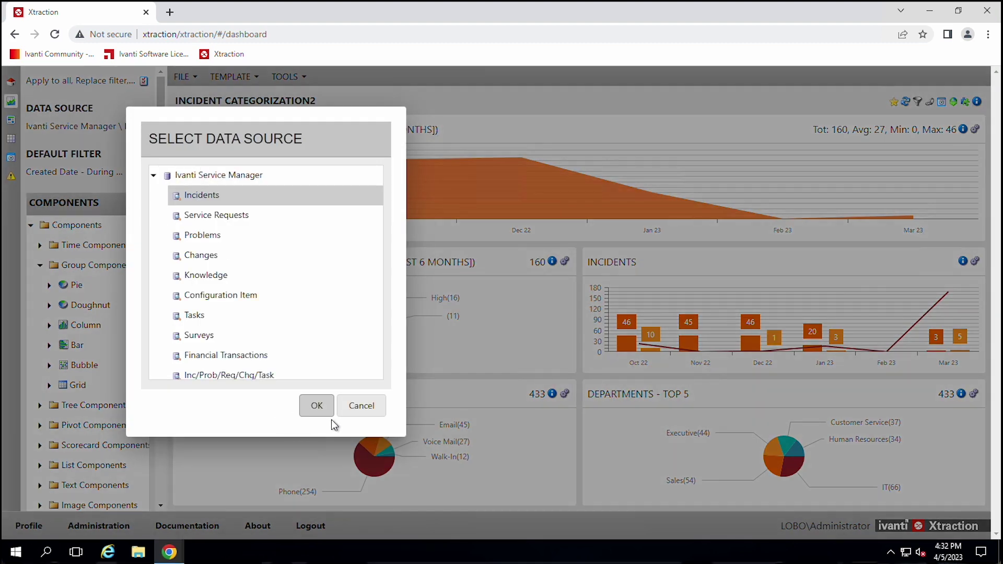
left_click(361, 405)
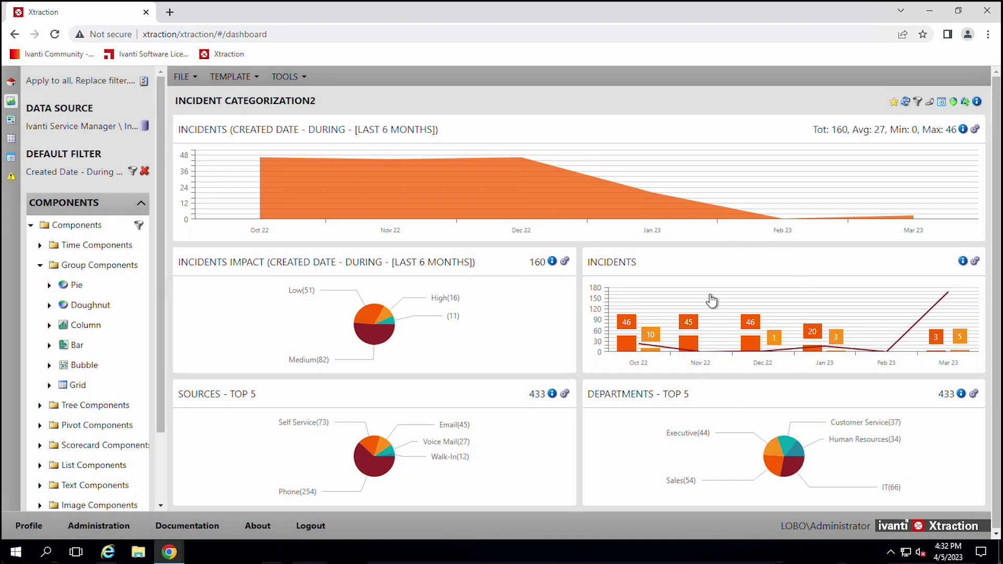
left_click(145, 128)
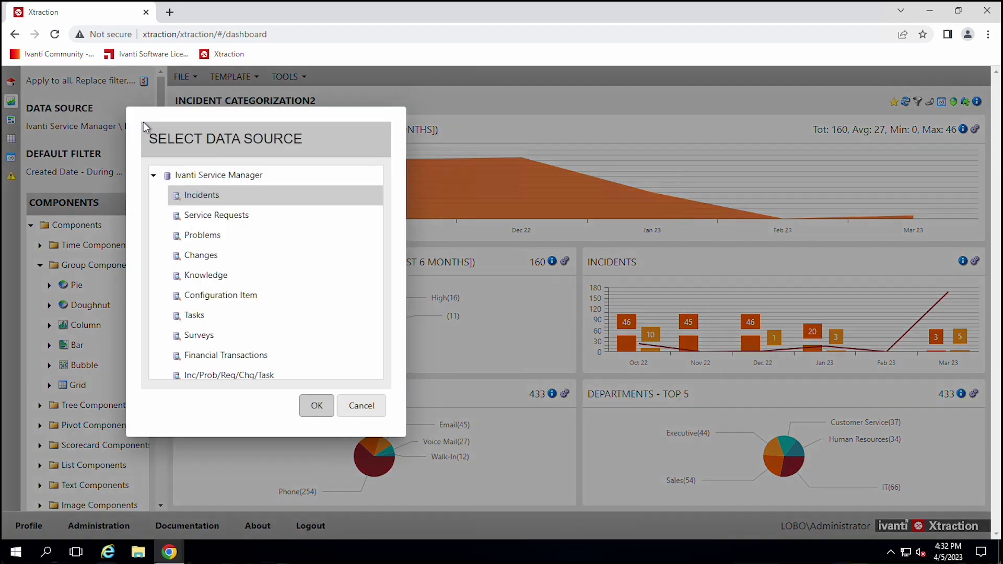
left_click(197, 218)
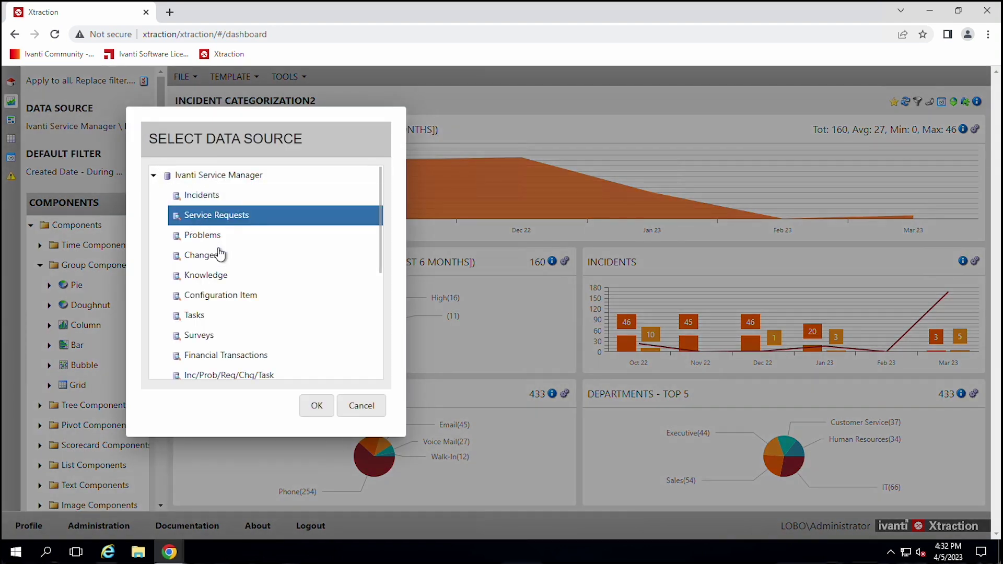
left_click(321, 408)
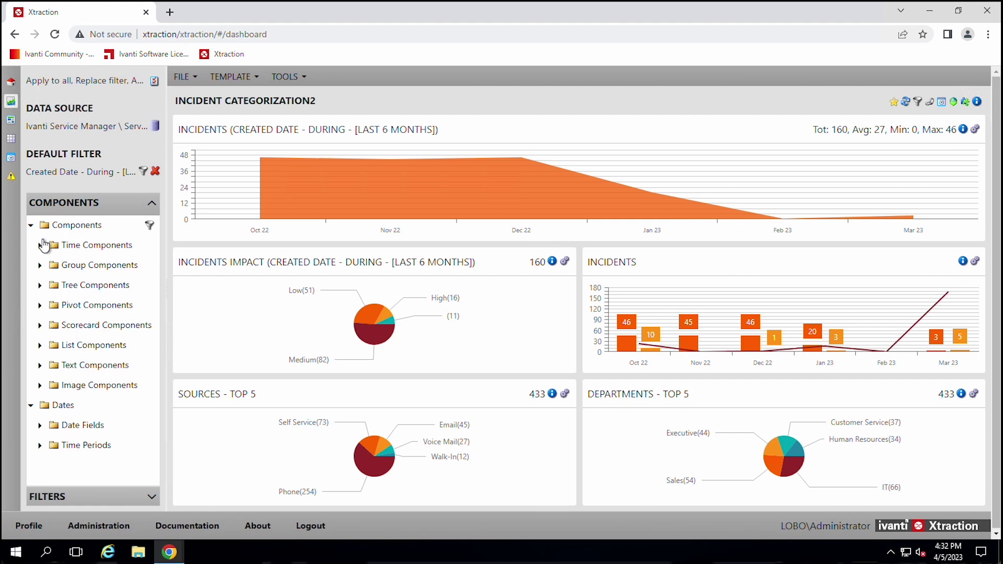
left_click(40, 245)
left_click_drag(70, 268, 302, 325)
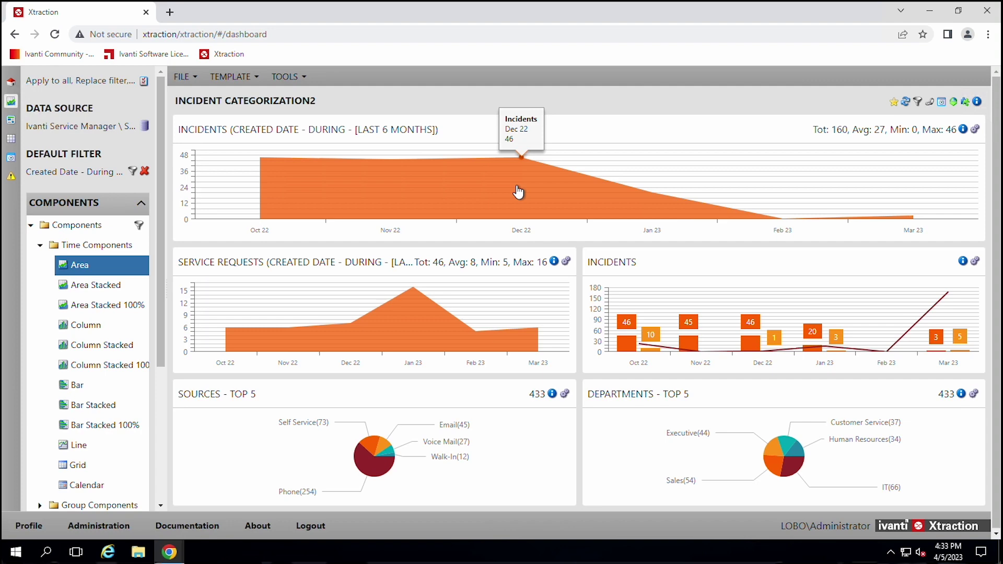
Step: Check the Service Requests series settings and close them unchanged
left_click(553, 264)
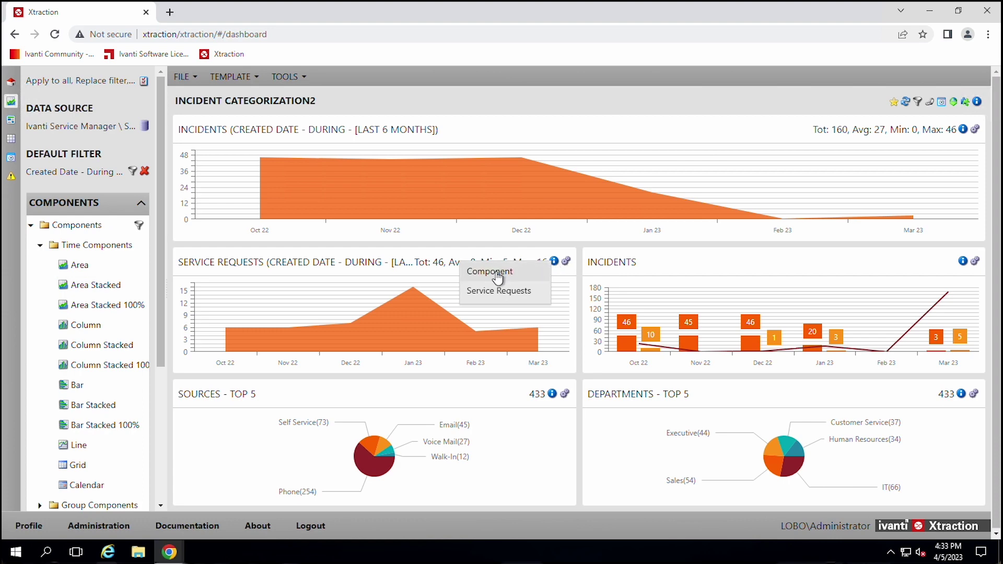
left_click(493, 292)
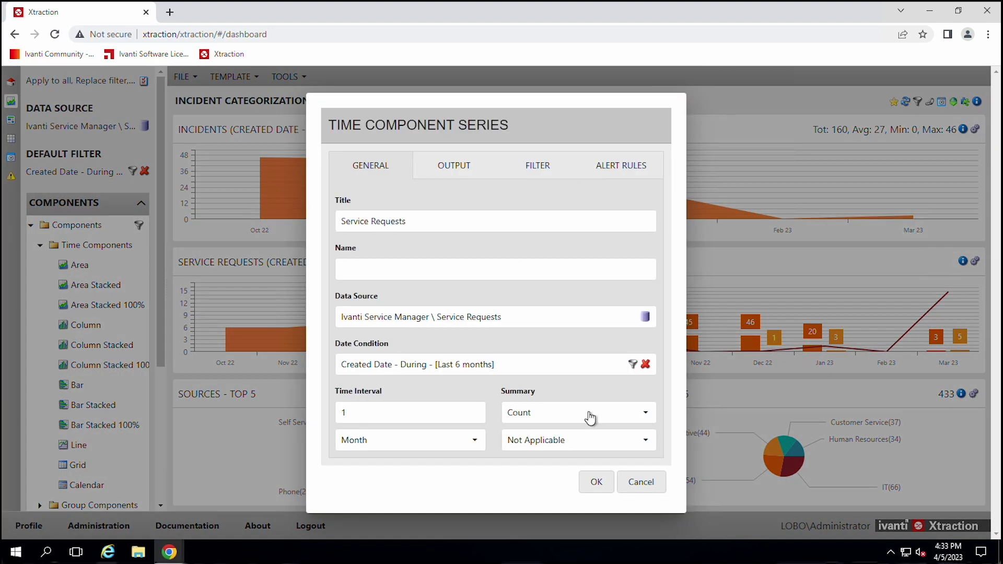
left_click(647, 485)
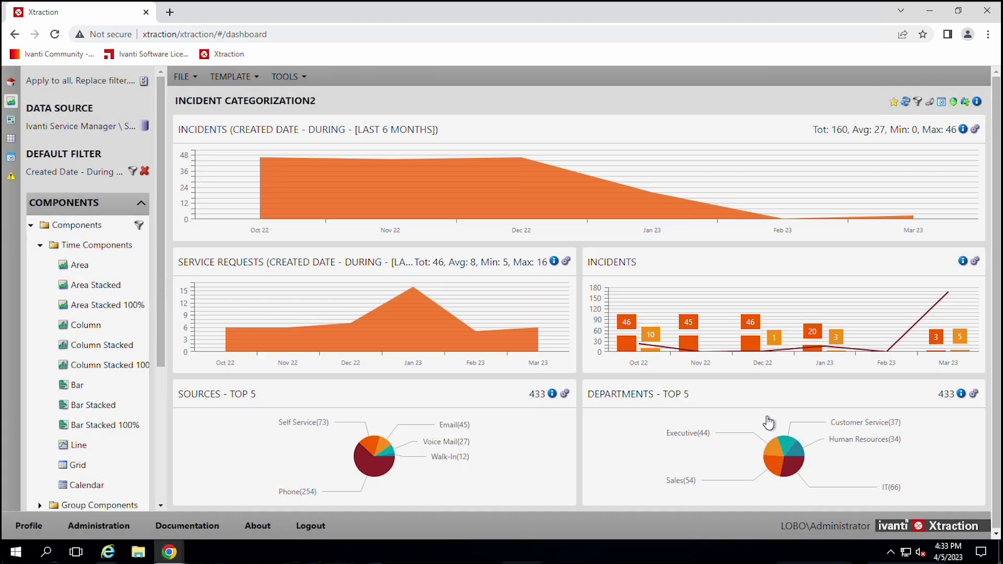
Step: Filter the Incidents chart's Created series to Closed Date during the last 6 months
left_click(963, 262)
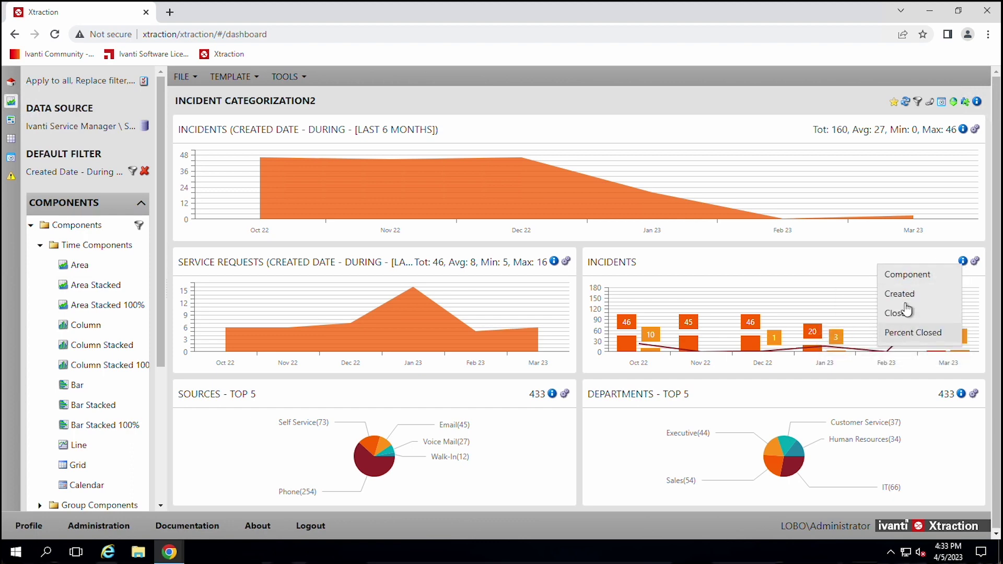
left_click(901, 277)
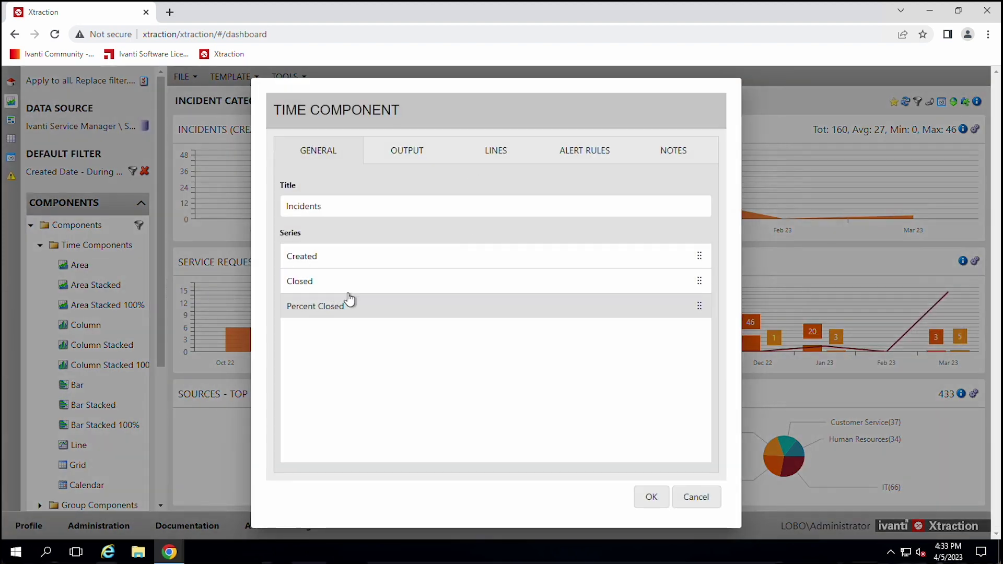
double_click(318, 260)
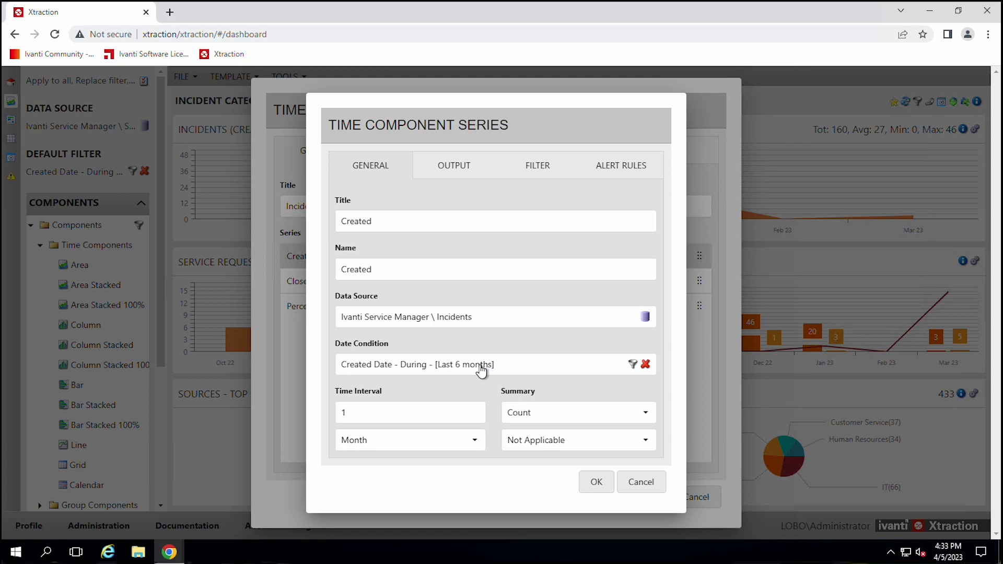
left_click(536, 168)
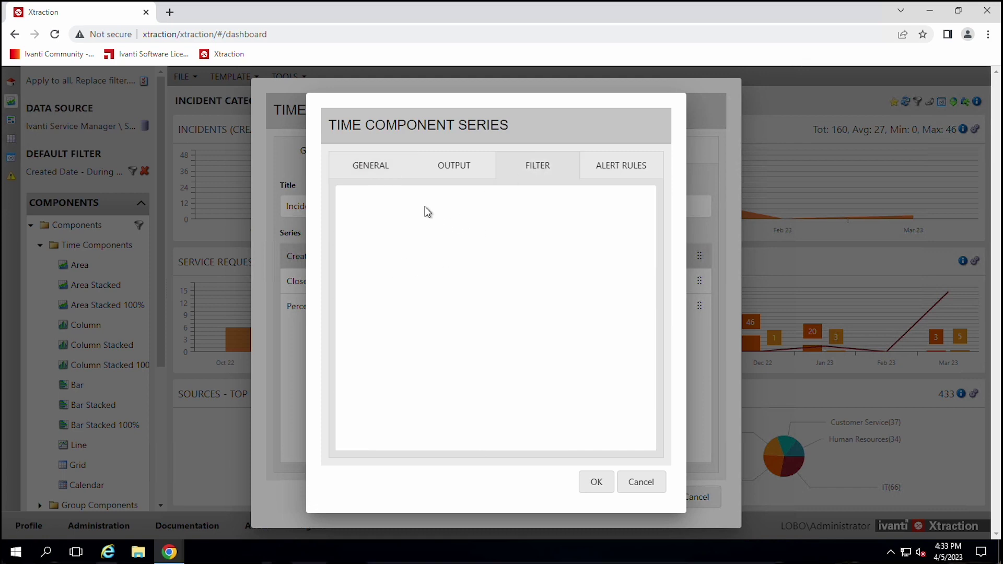
right_click(396, 206)
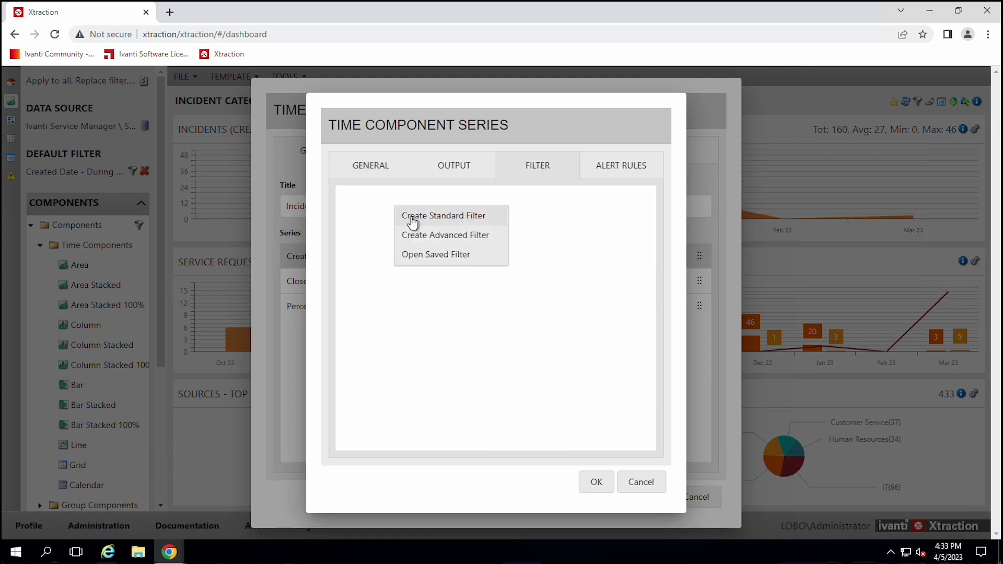
left_click(417, 219)
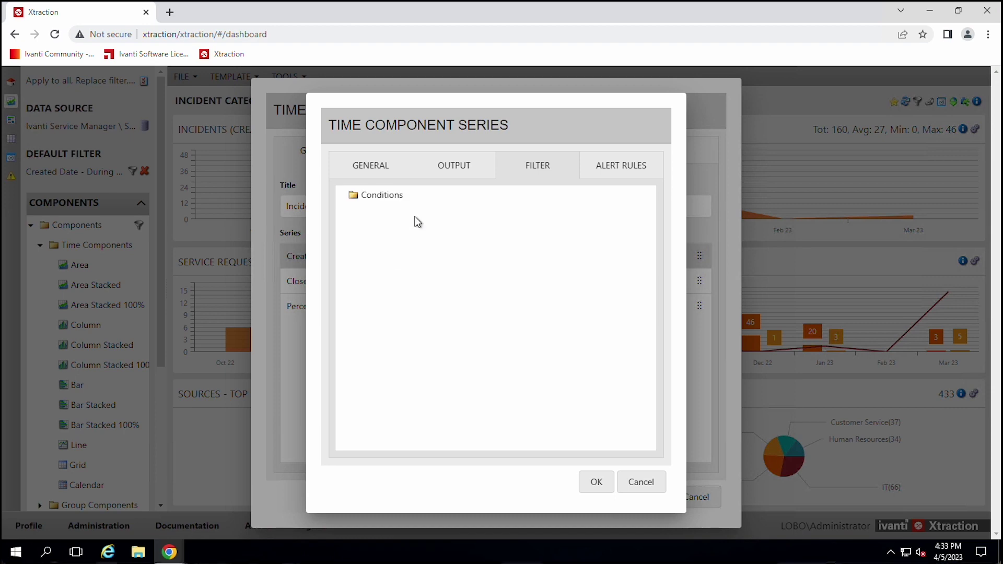
right_click(377, 198)
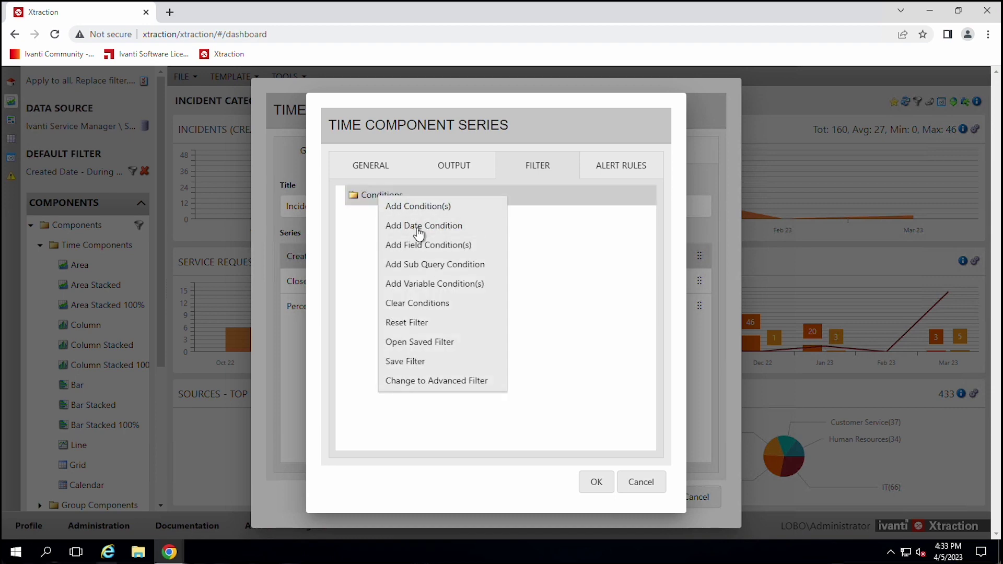
left_click(419, 230)
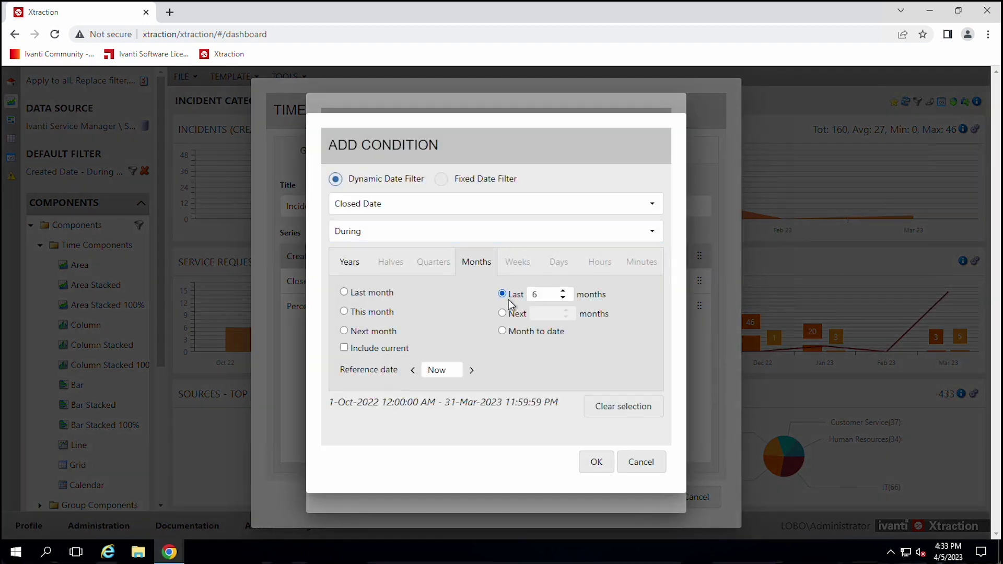
left_click(597, 463)
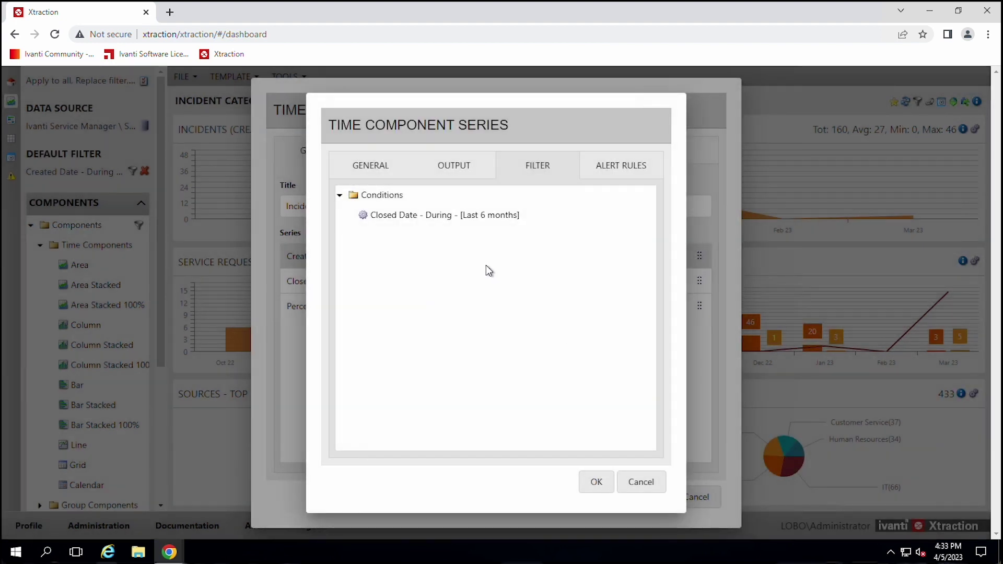
left_click(594, 486)
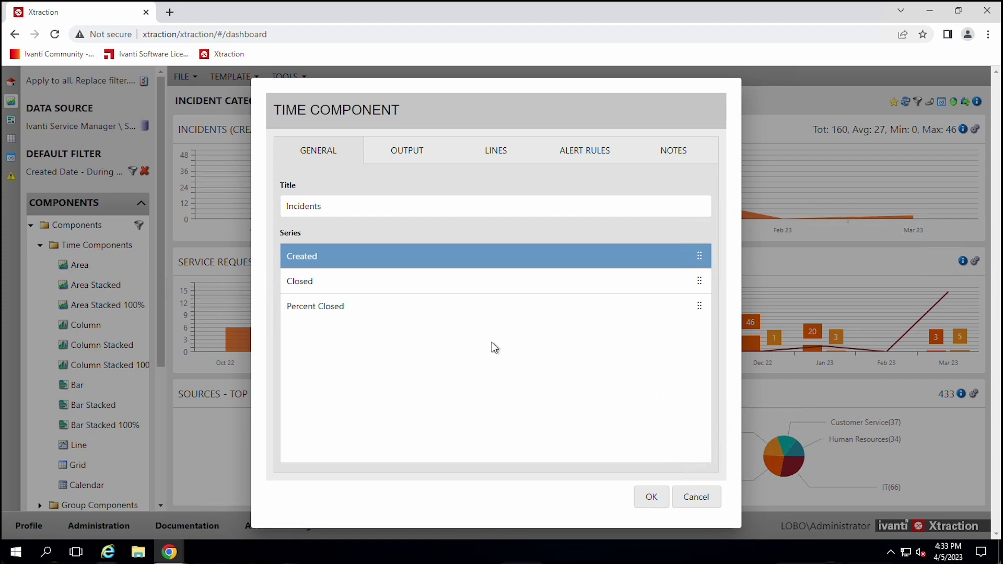
Step: Remove the Closed Date condition from the Created series filter and dismiss the error message
left_click(653, 504)
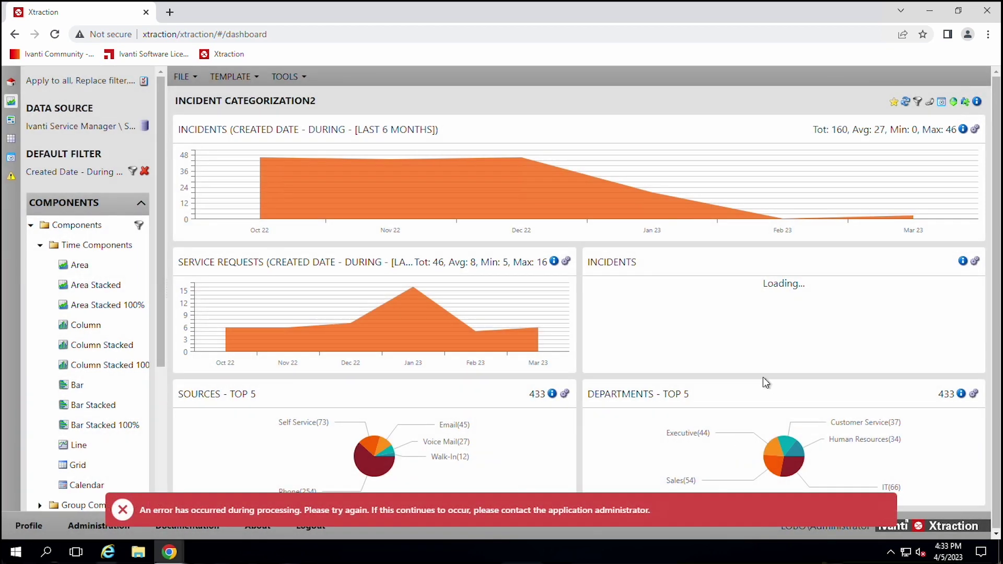
left_click(963, 262)
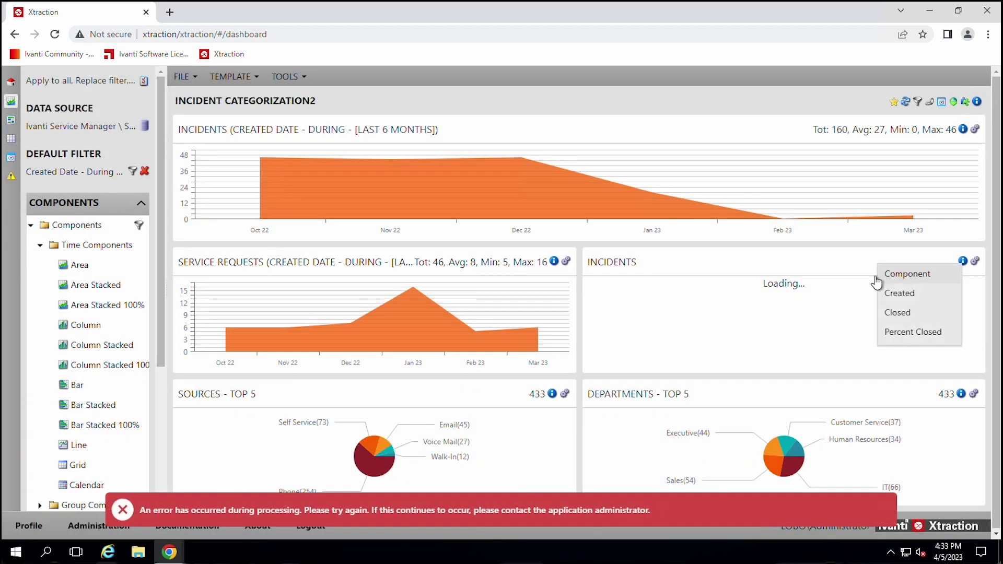
left_click(899, 294)
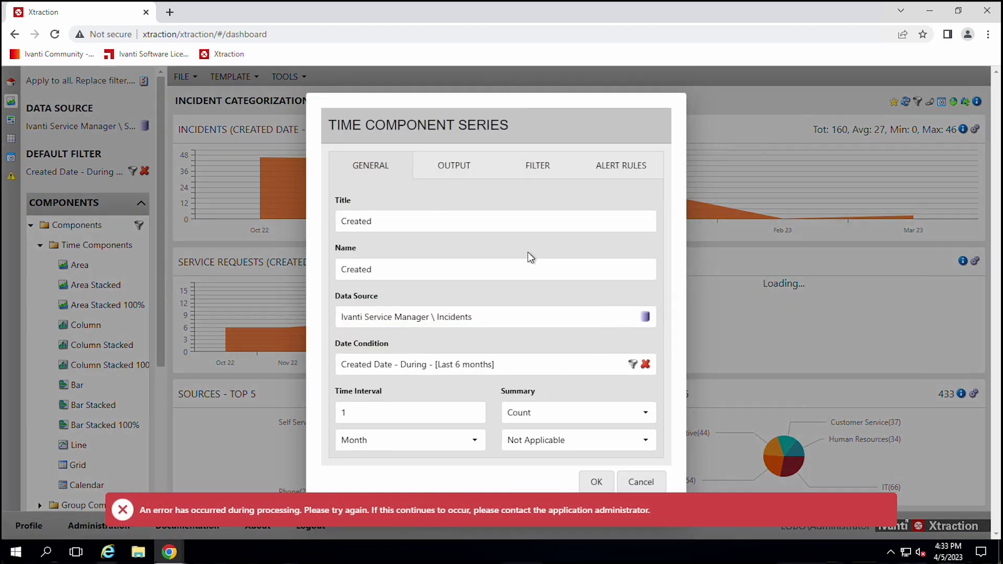
left_click(534, 166)
left_click(528, 215)
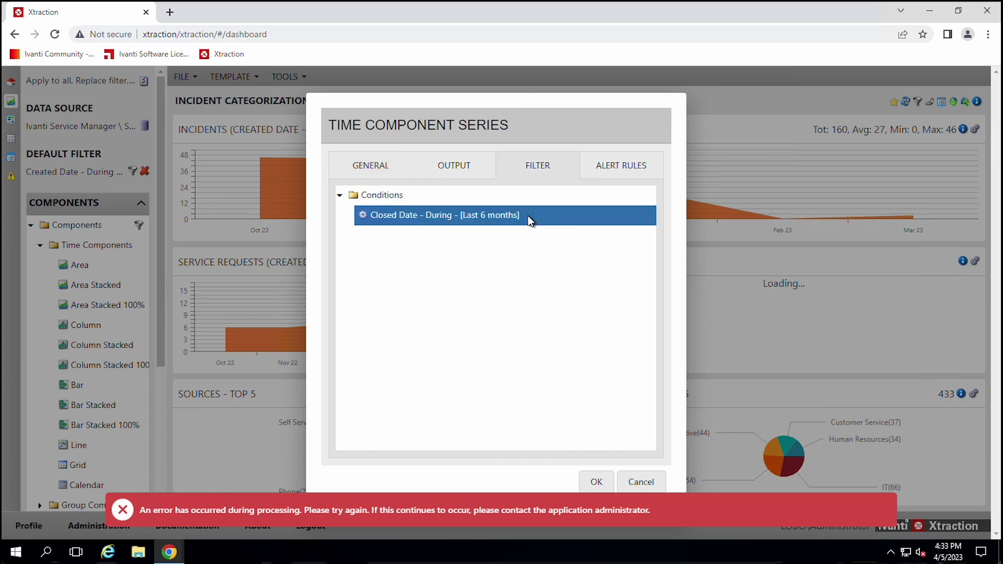
right_click(528, 215)
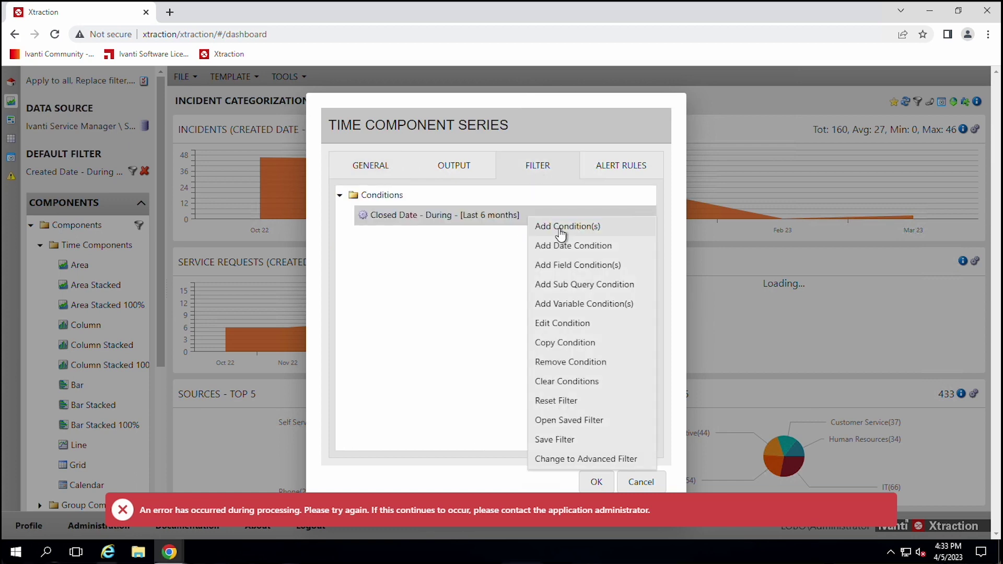
left_click(559, 383)
left_click(595, 479)
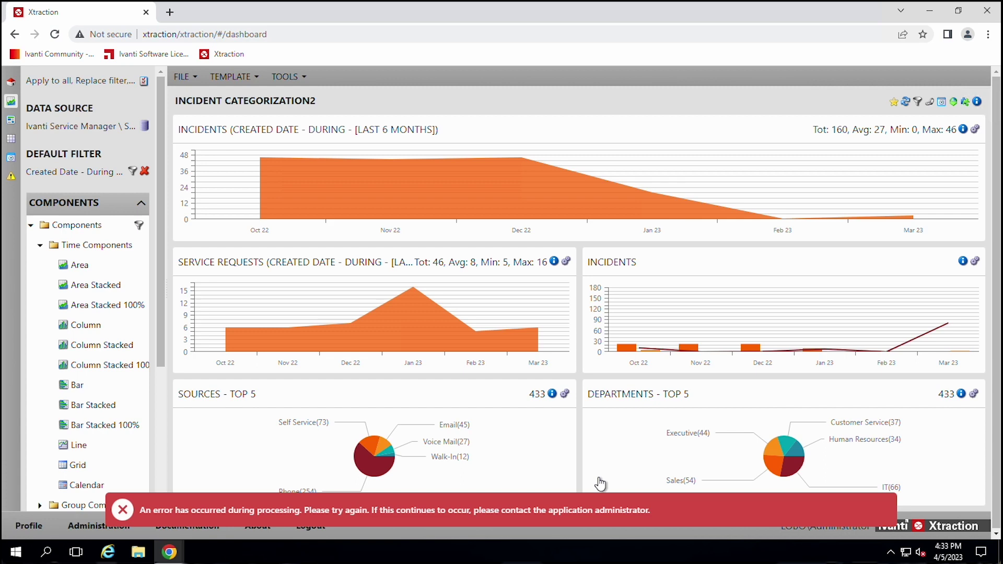
left_click(124, 515)
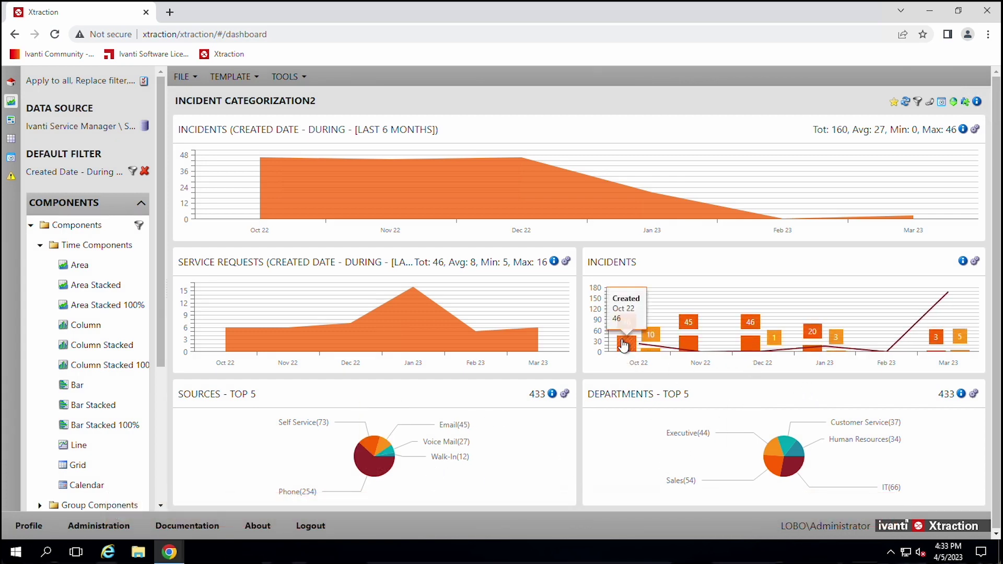
Step: Inspect the area charts and the combined Incidents column-and-line chart on the dashboard
mouse_move(629, 351)
mouse_move(684, 346)
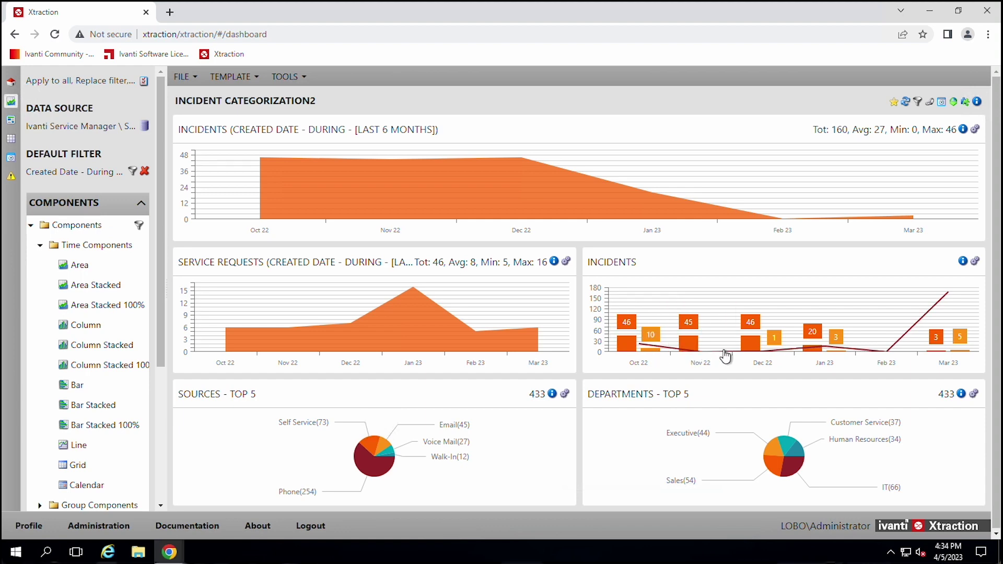
mouse_move(781, 347)
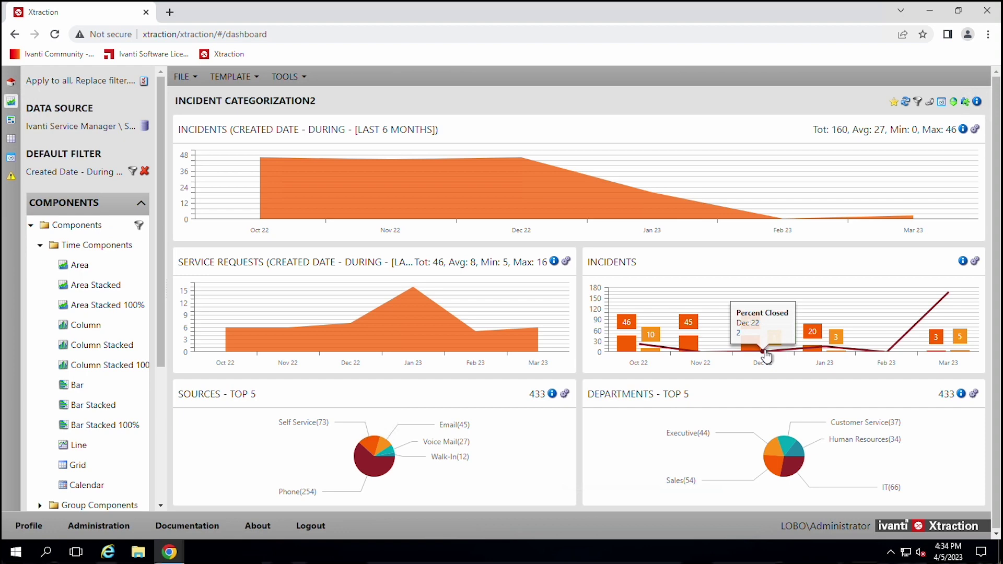
mouse_move(640, 327)
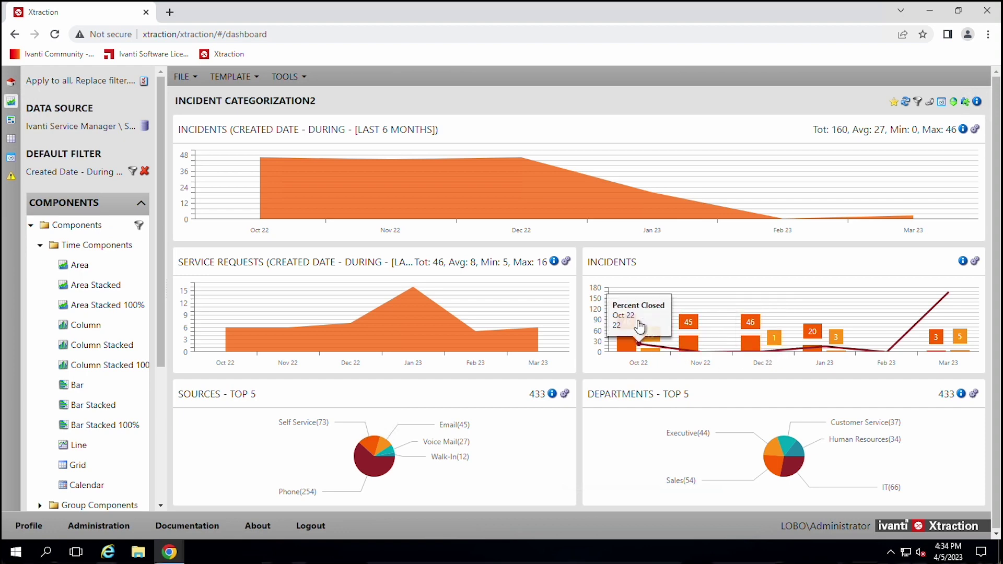
Step: Browse Executive Reports (Private) in File > Open, then bring the other Xtraction window forward
left_click(181, 80)
left_click(191, 122)
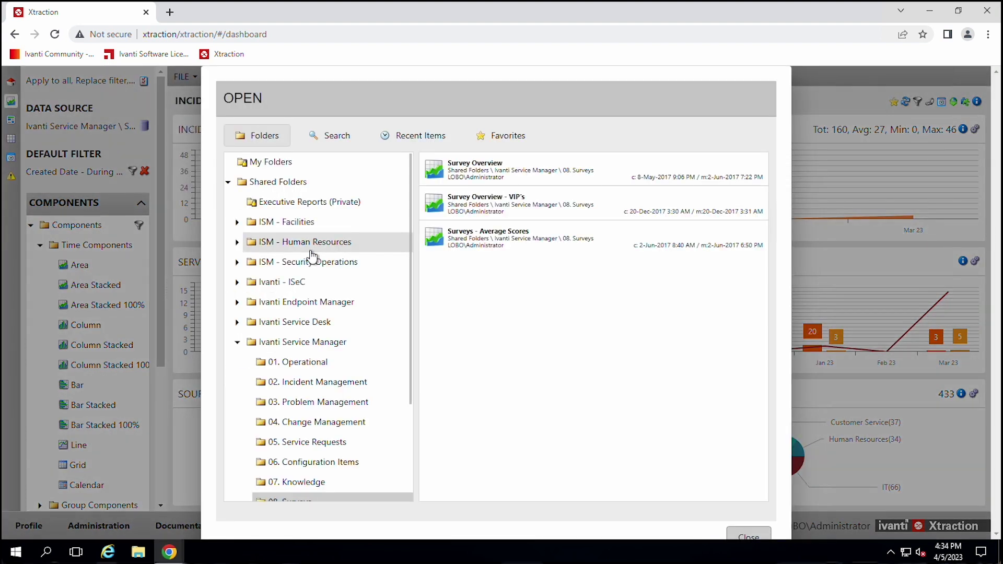
left_click(238, 342)
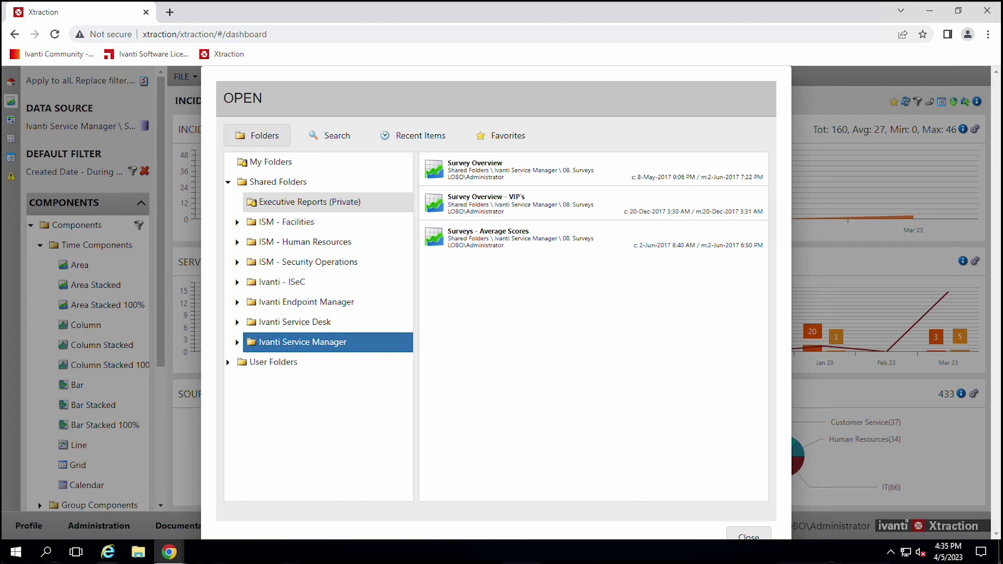
left_click(310, 202)
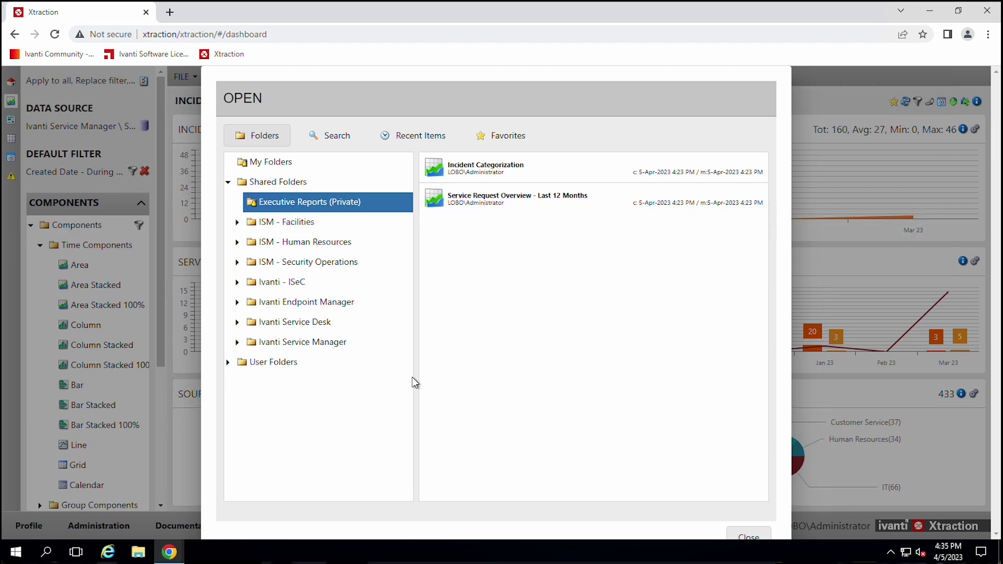
mouse_move(174, 557)
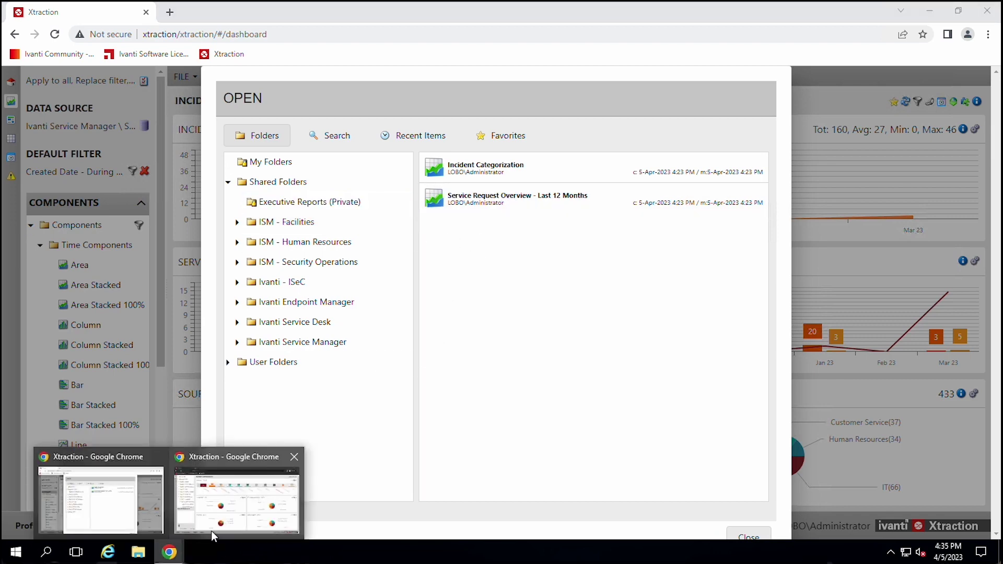
left_click(214, 517)
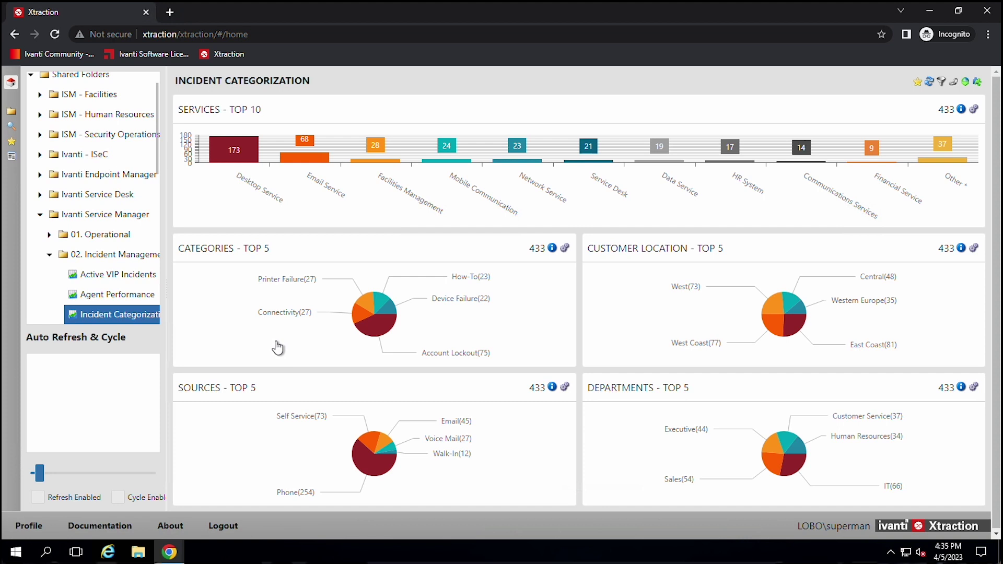
Step: Collapse Ivanti Service Manager and return to the first Xtraction window's Open dialog
scroll(86, 236, "up", 1)
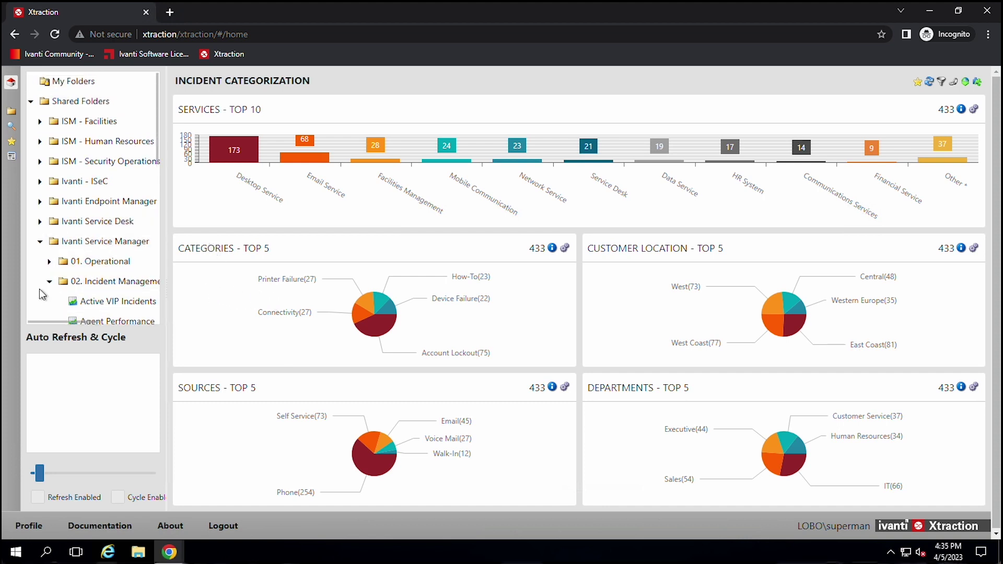
double_click(89, 240)
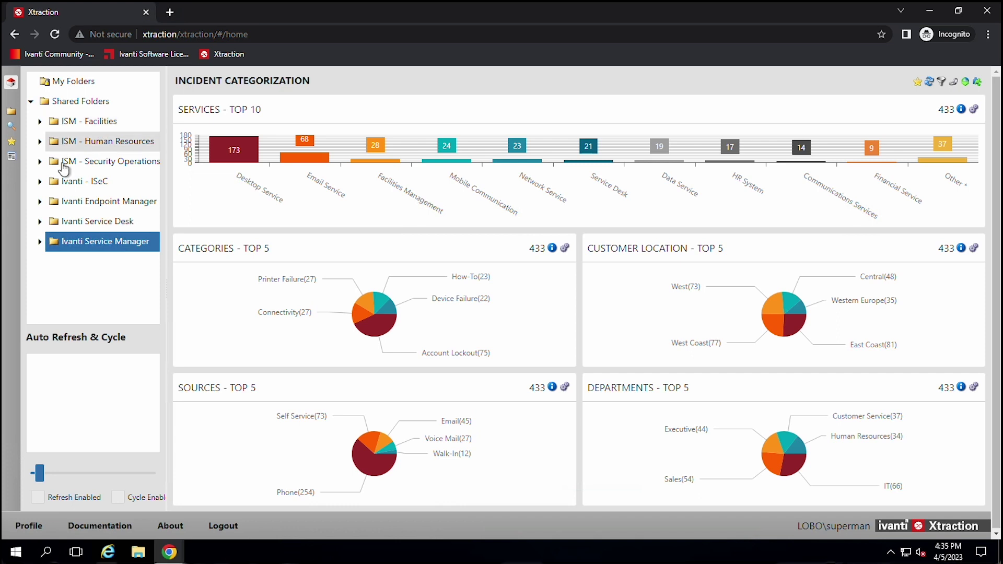
left_click(178, 554)
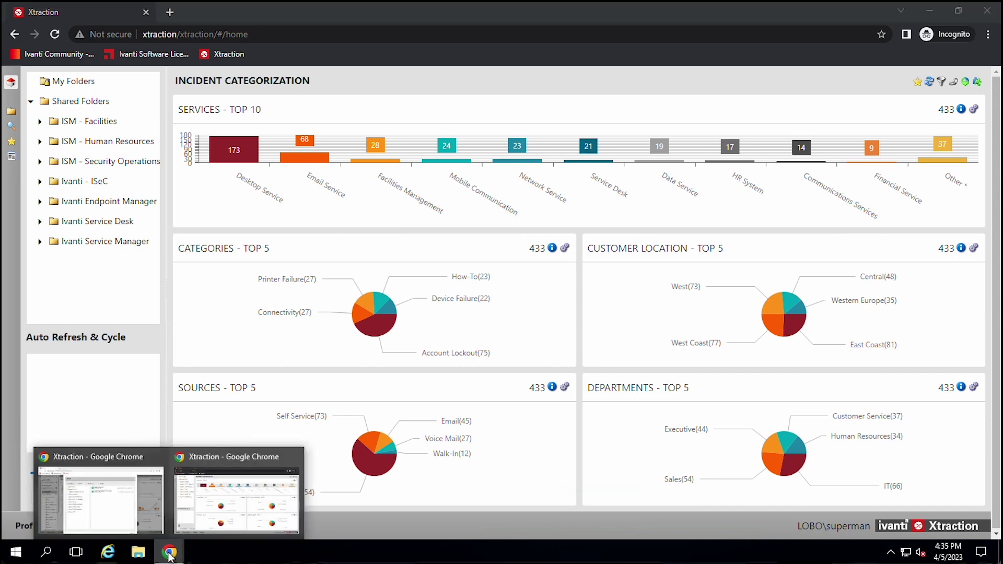
left_click(105, 507)
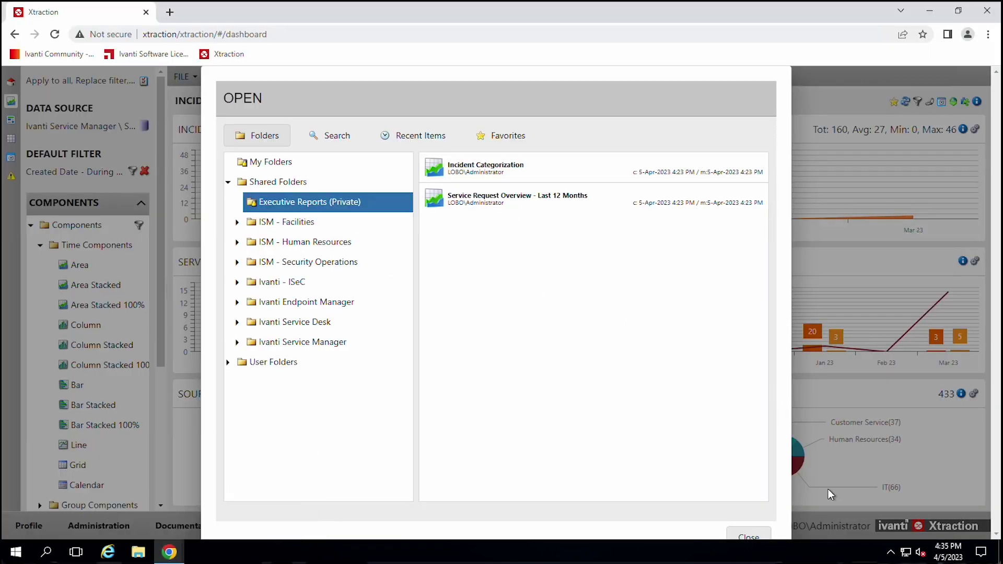
Step: Close the Open dialog and make the Service Requests panel a Created By pie totalling 46
left_click(749, 536)
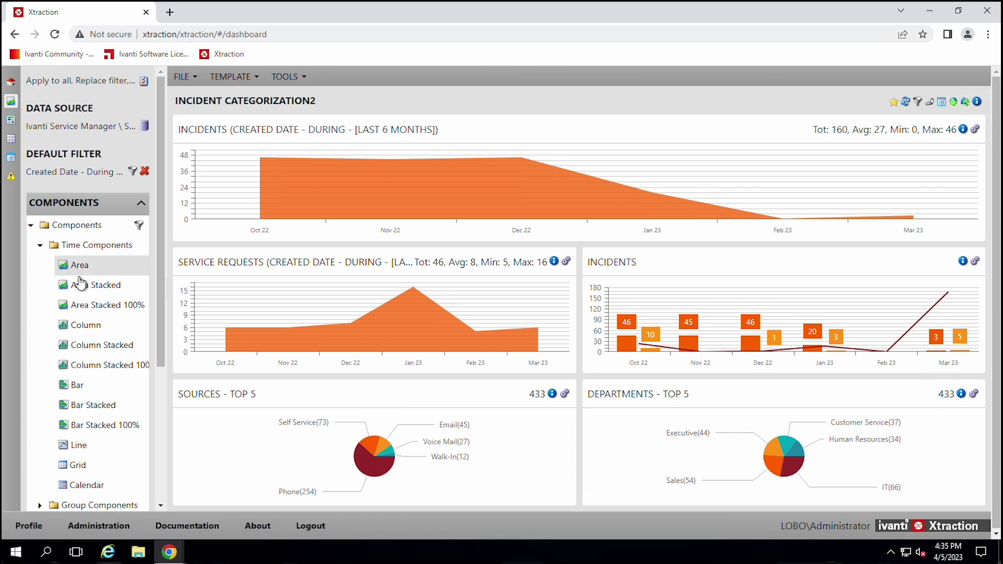
left_click(40, 248)
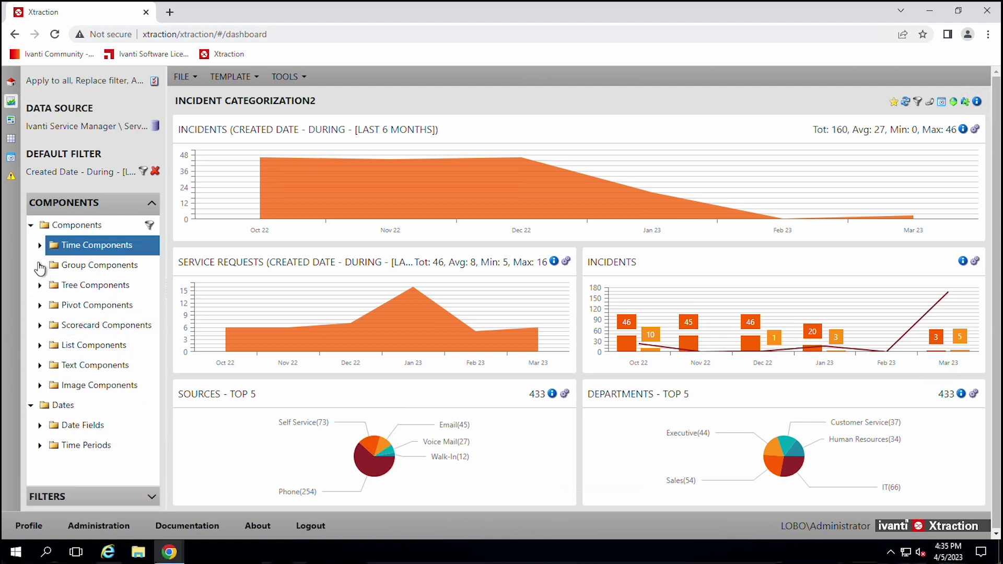
left_click(40, 265)
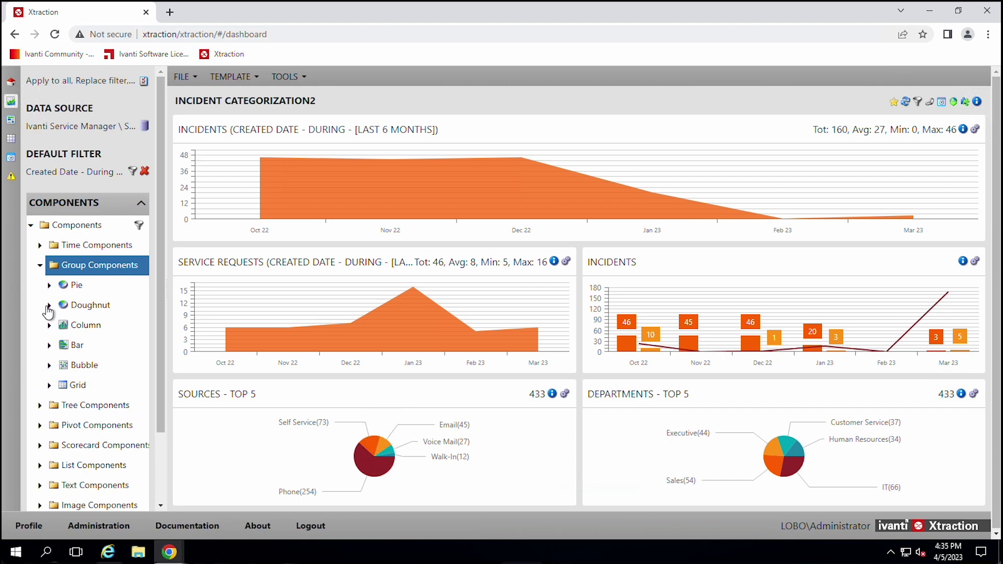
left_click(48, 288)
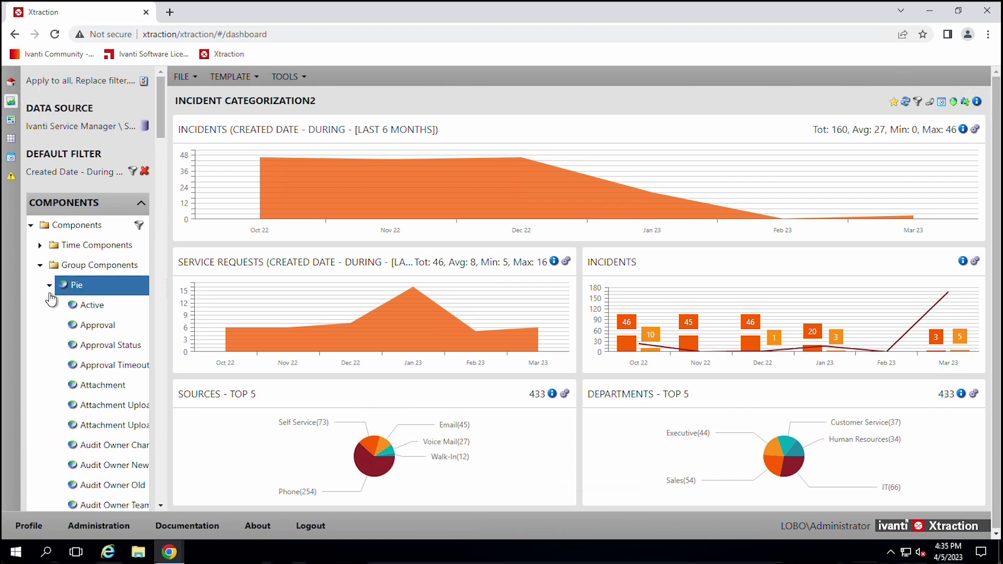
scroll(99, 419, "down", 8)
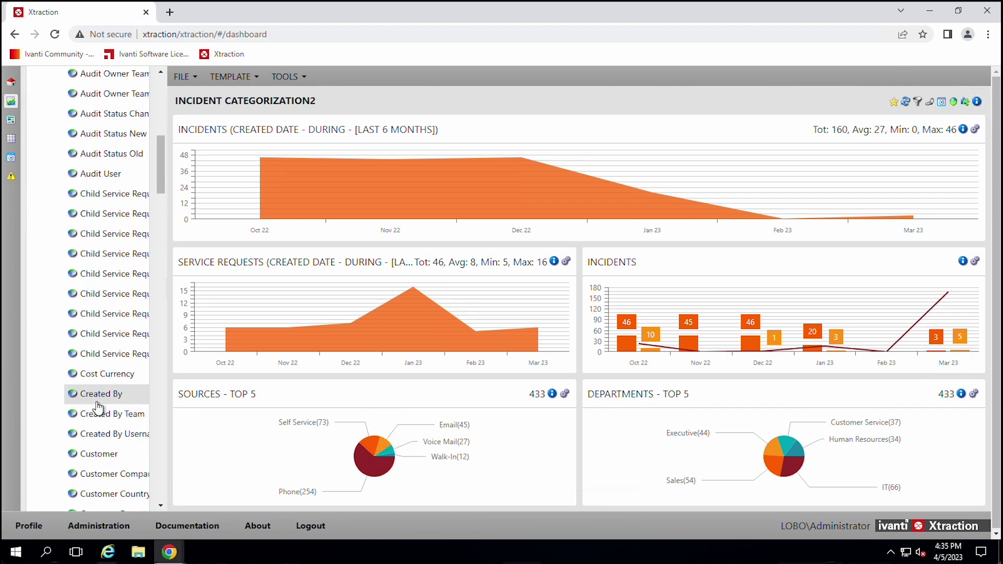
left_click_drag(93, 391, 375, 331)
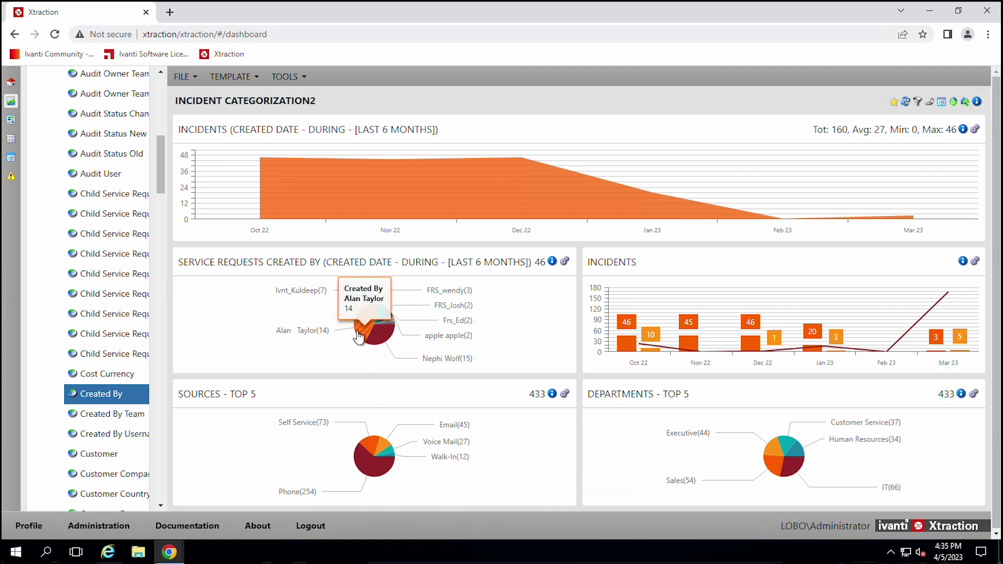
scroll(95, 245, "up", 10)
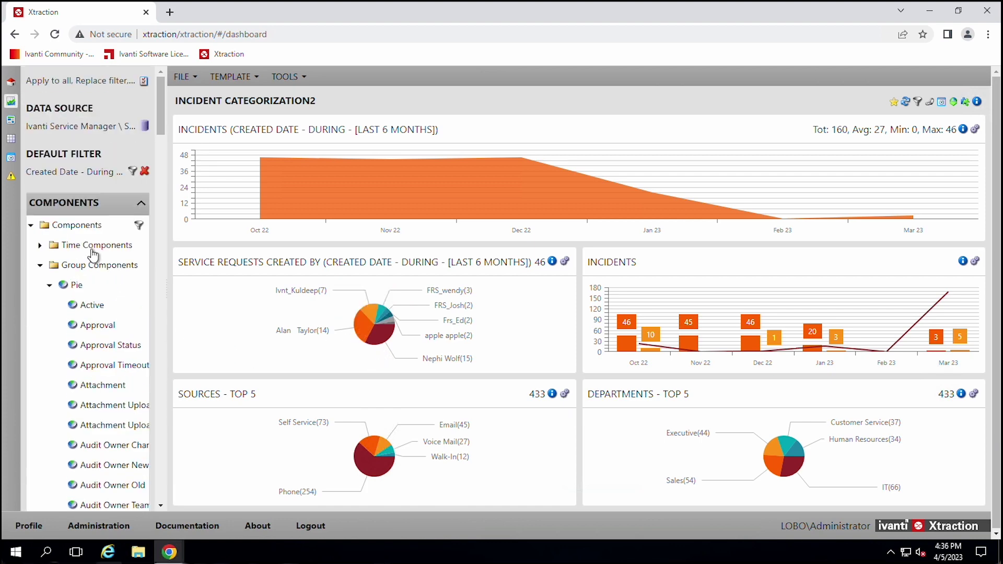
Step: Turn the Service Requests panel into an Active grid showing No 12 and Yes 34
left_click(47, 285)
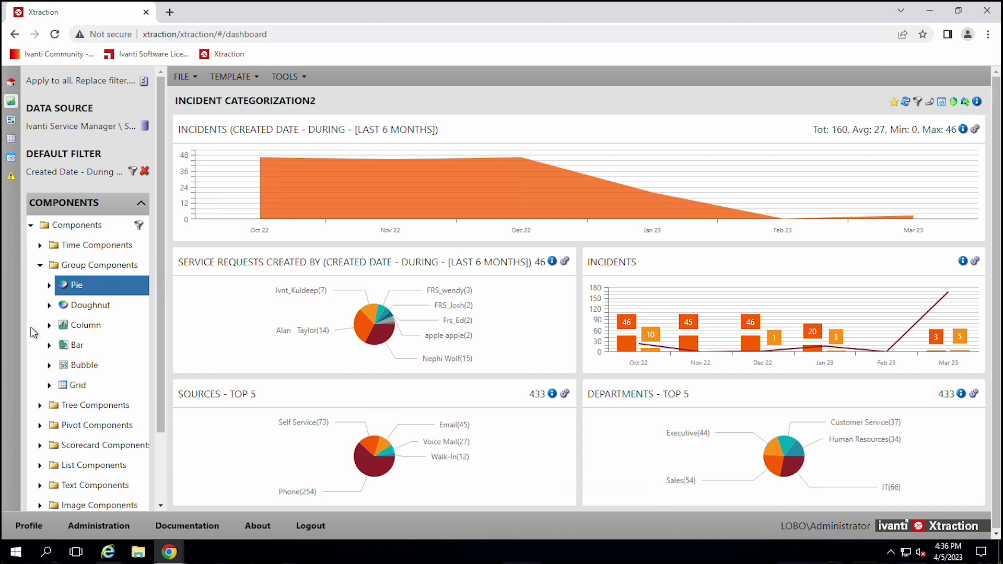
left_click(42, 406)
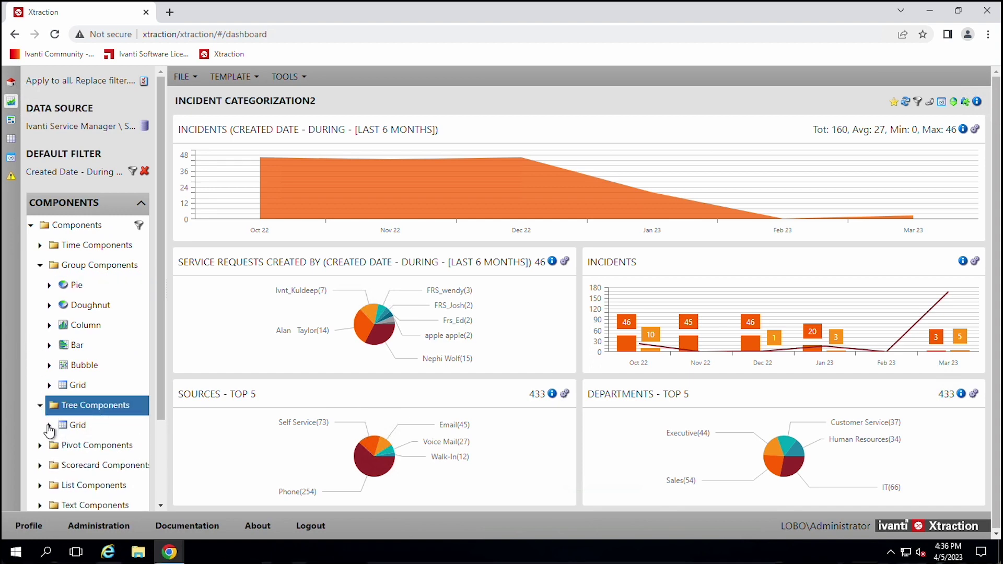
left_click(49, 425)
left_click_drag(84, 446, 294, 358)
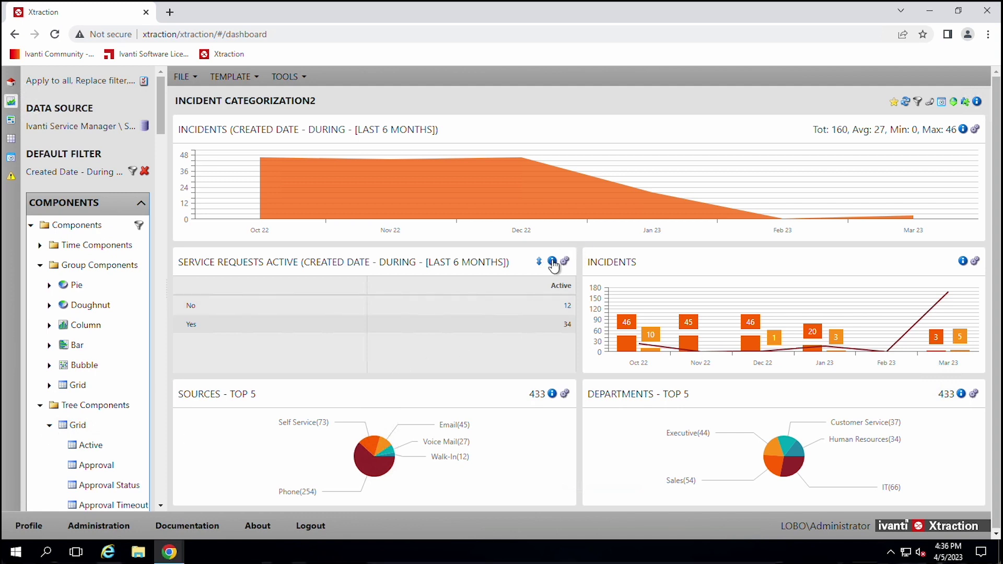
mouse_move(554, 266)
left_click(941, 103)
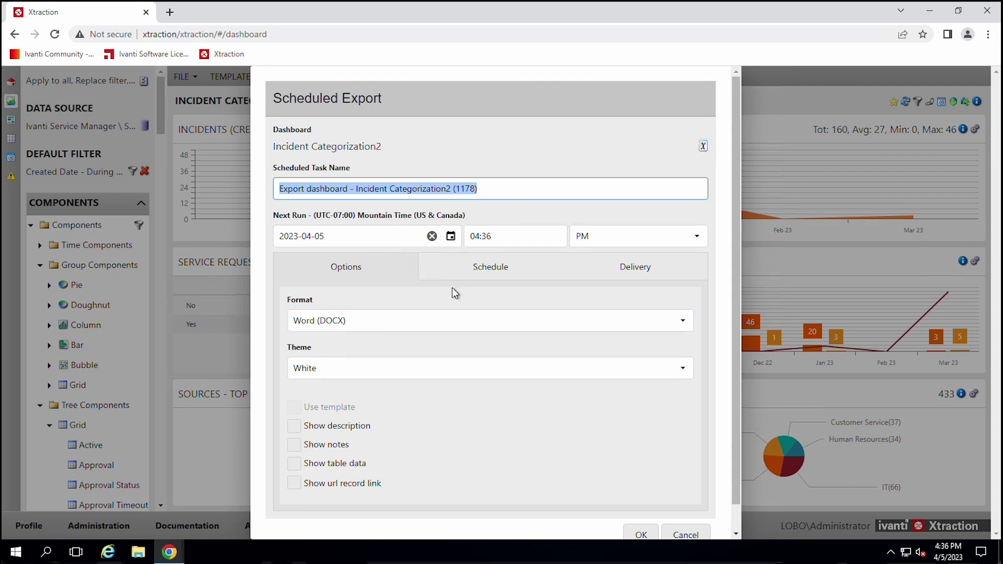
left_click(497, 280)
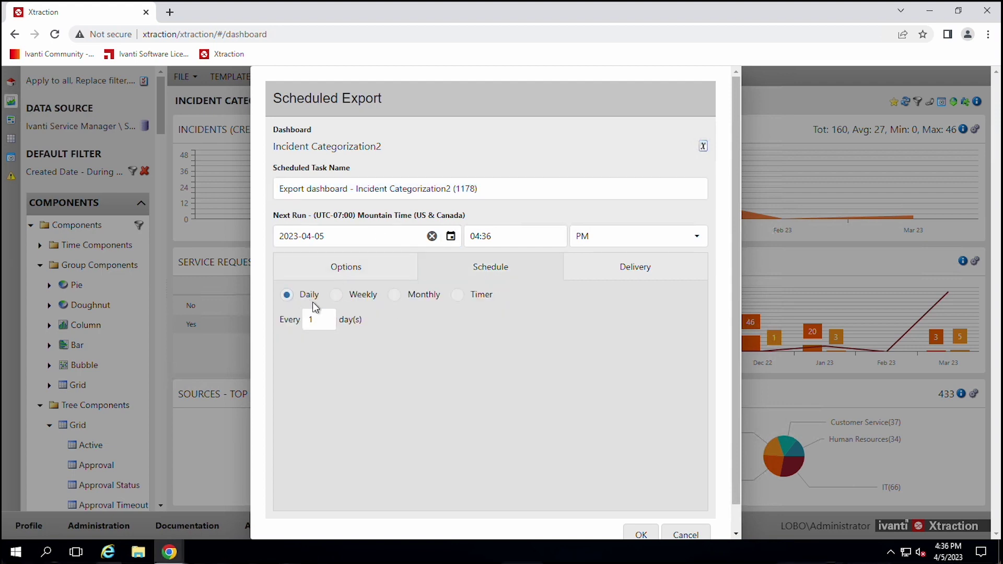
left_click(337, 296)
left_click(288, 363)
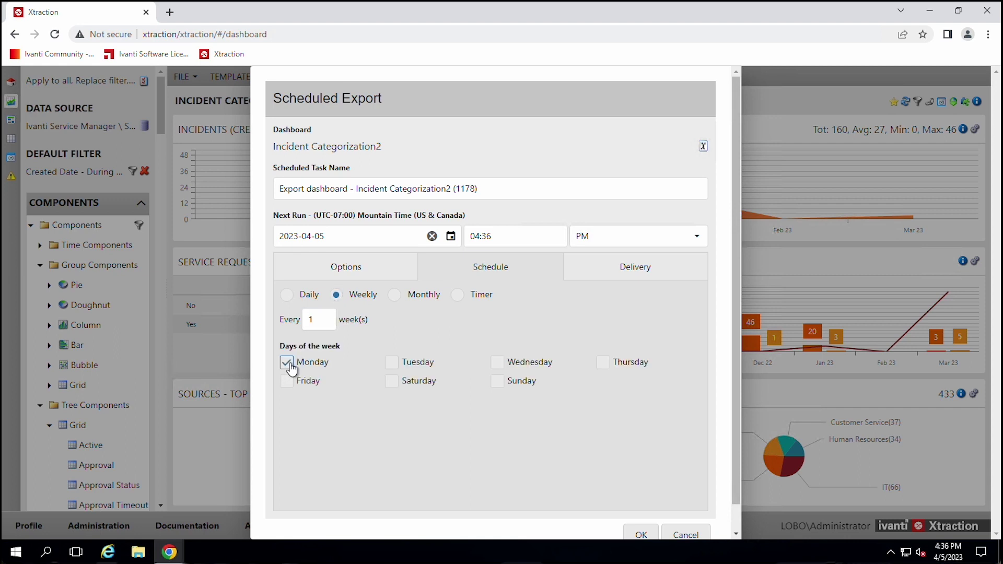
left_click(608, 277)
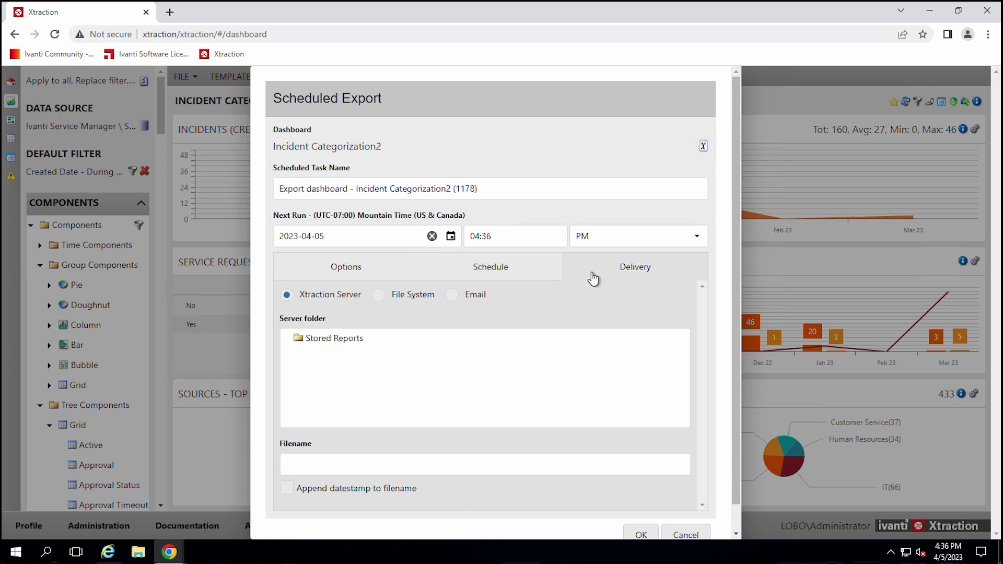
left_click(452, 295)
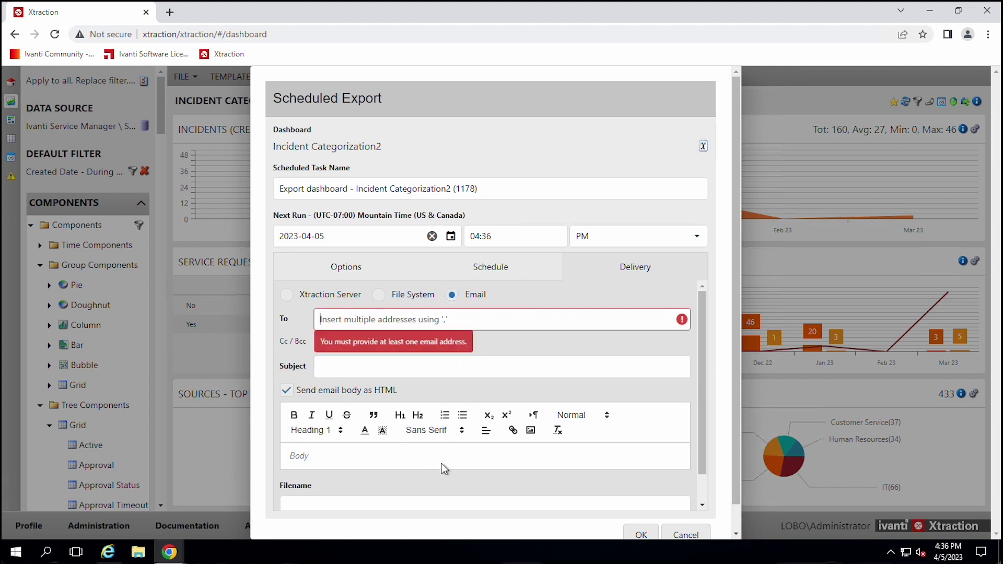
scroll(441, 463, "down", 1)
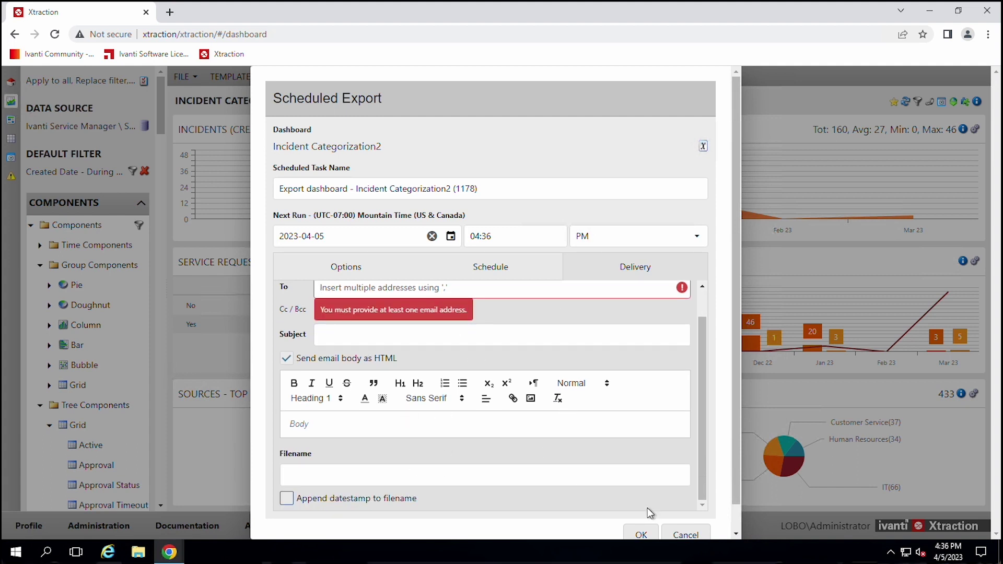
left_click(668, 535)
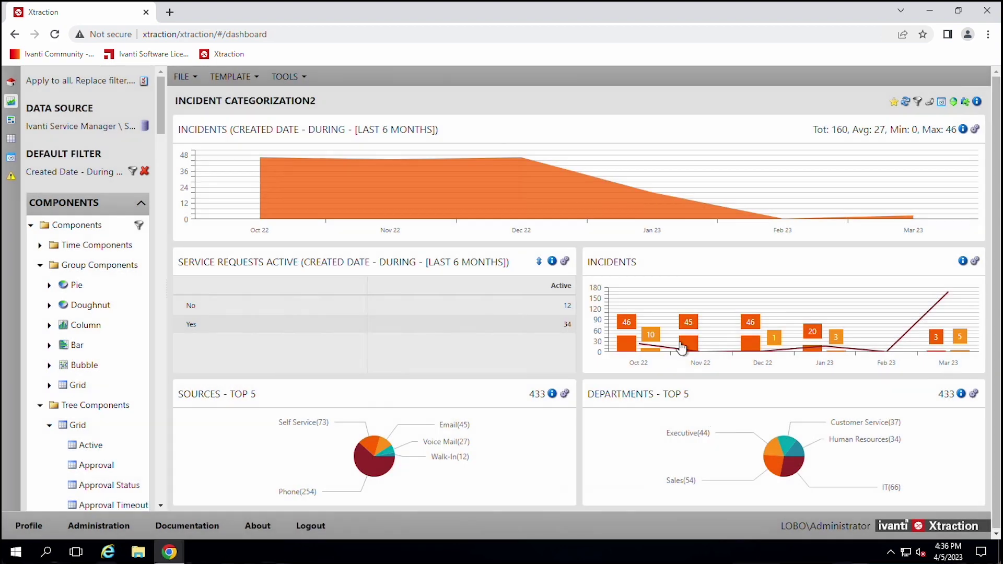